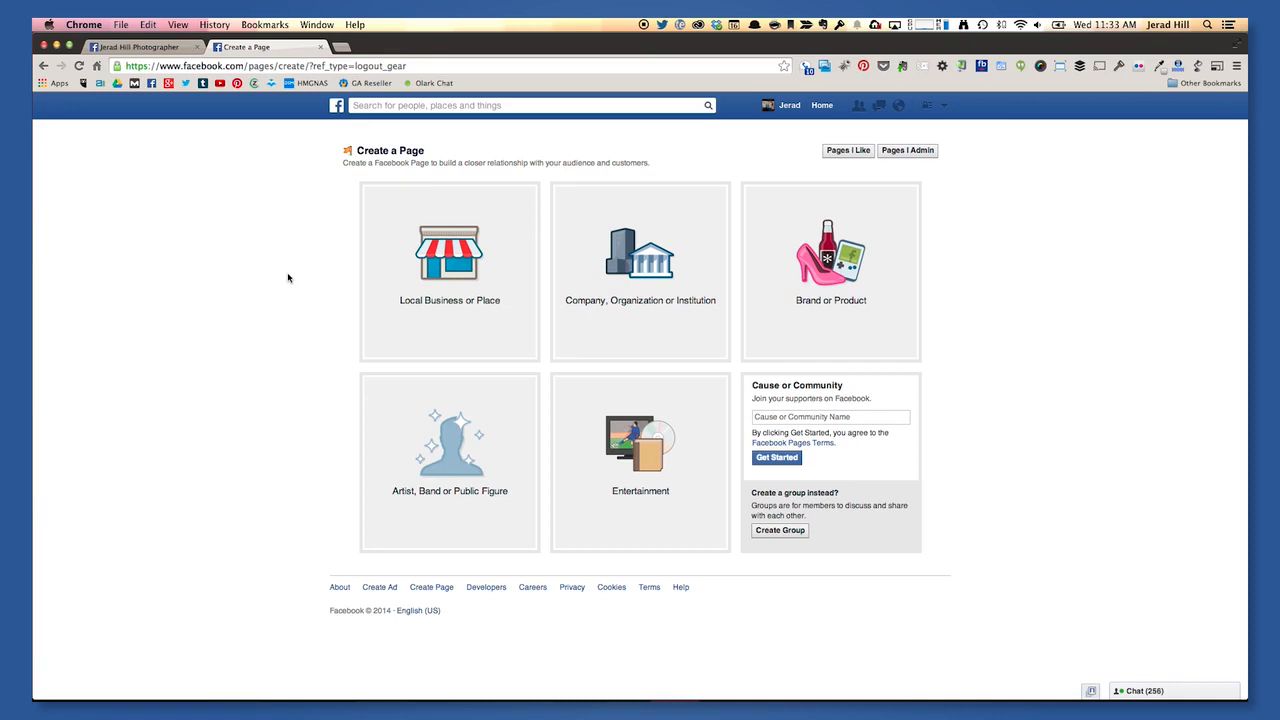
Start a Local Business or Place page with the category Professional Services and the name "The ABC Demo Group".
click(452, 265)
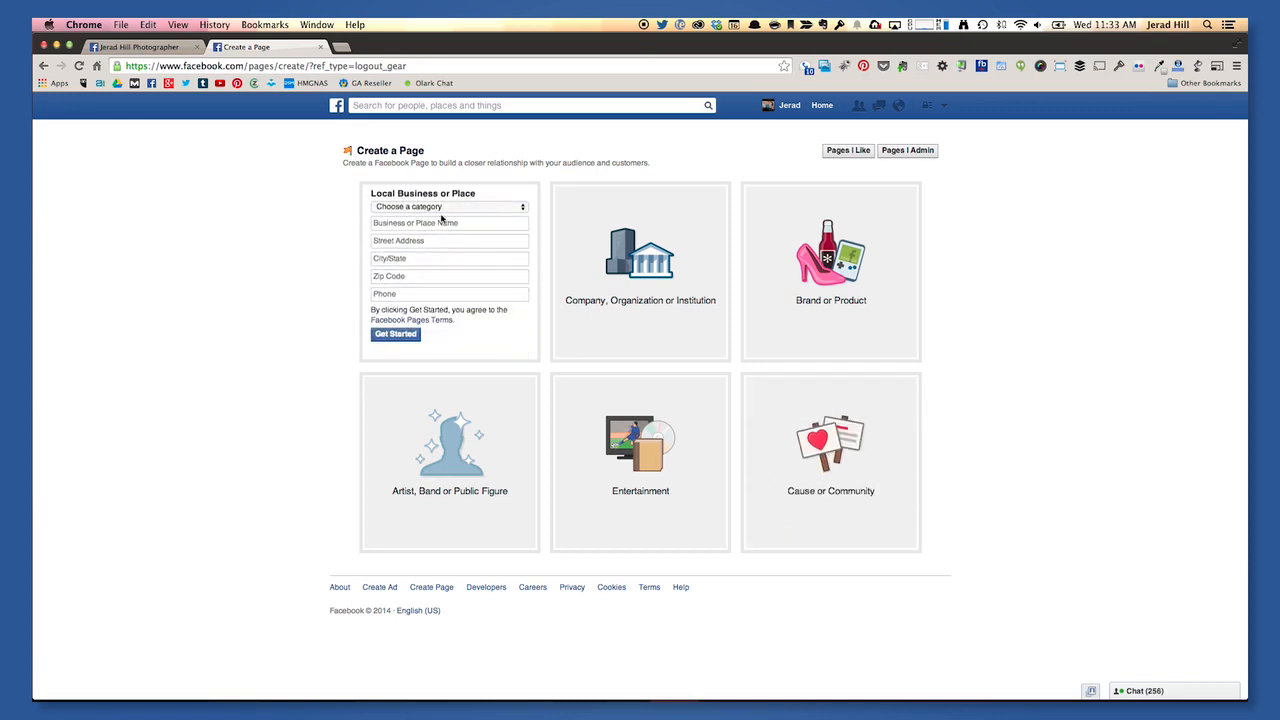
click(439, 208)
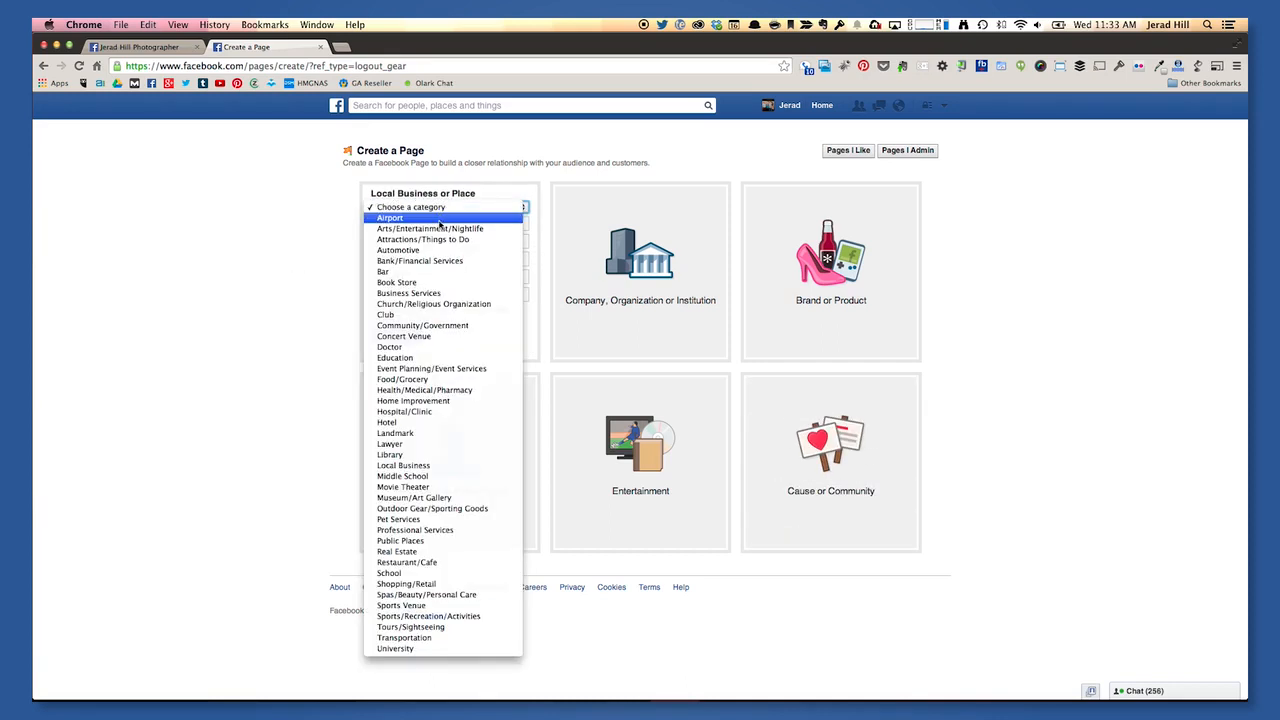
click(439, 531)
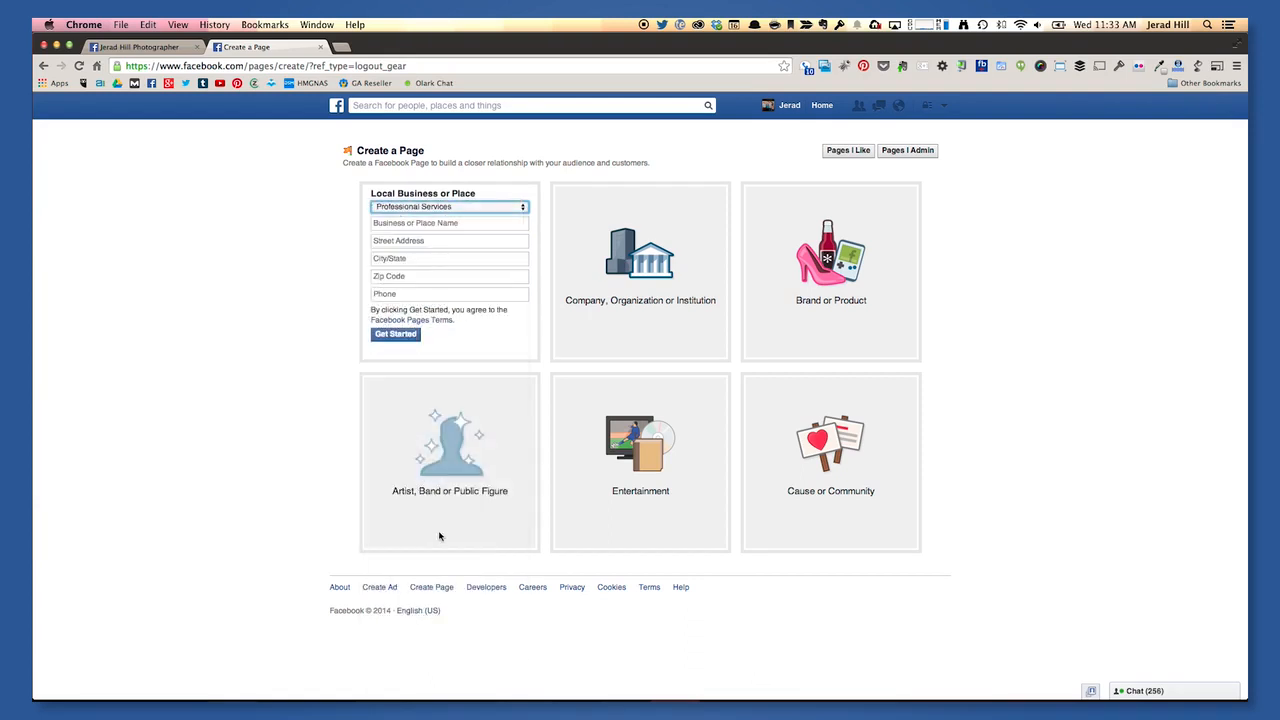
click(434, 223)
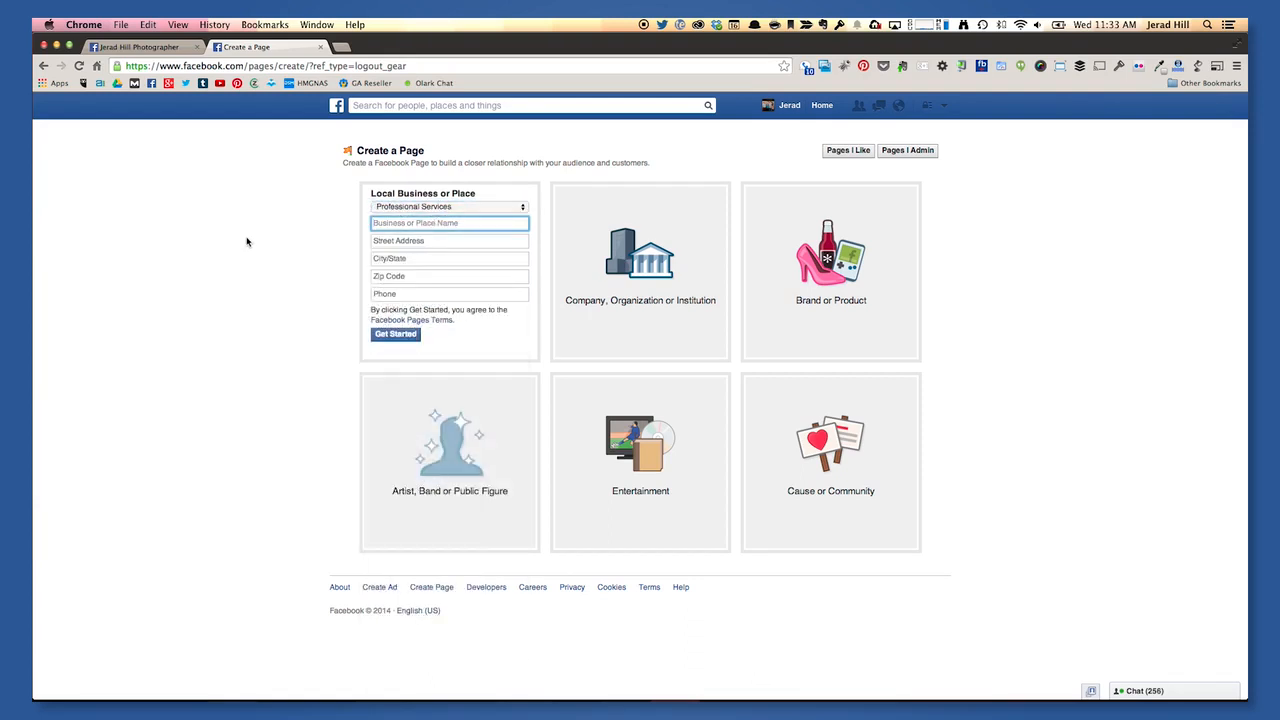
text(The ABC Deemo Group)
Fill in the business's street address, choose the suggested city, and enter the zip code.
click(418, 241)
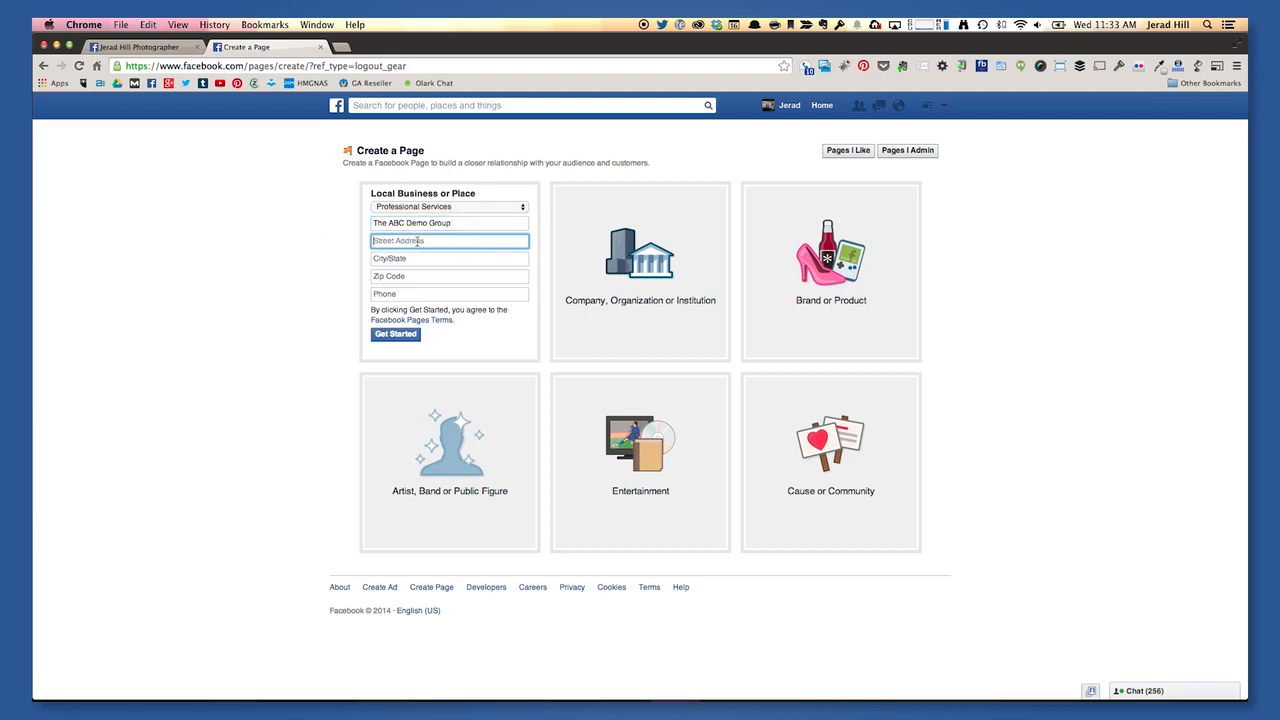
text(123 Anywhere St.)
key(Tab)
text(Modesto, CA)
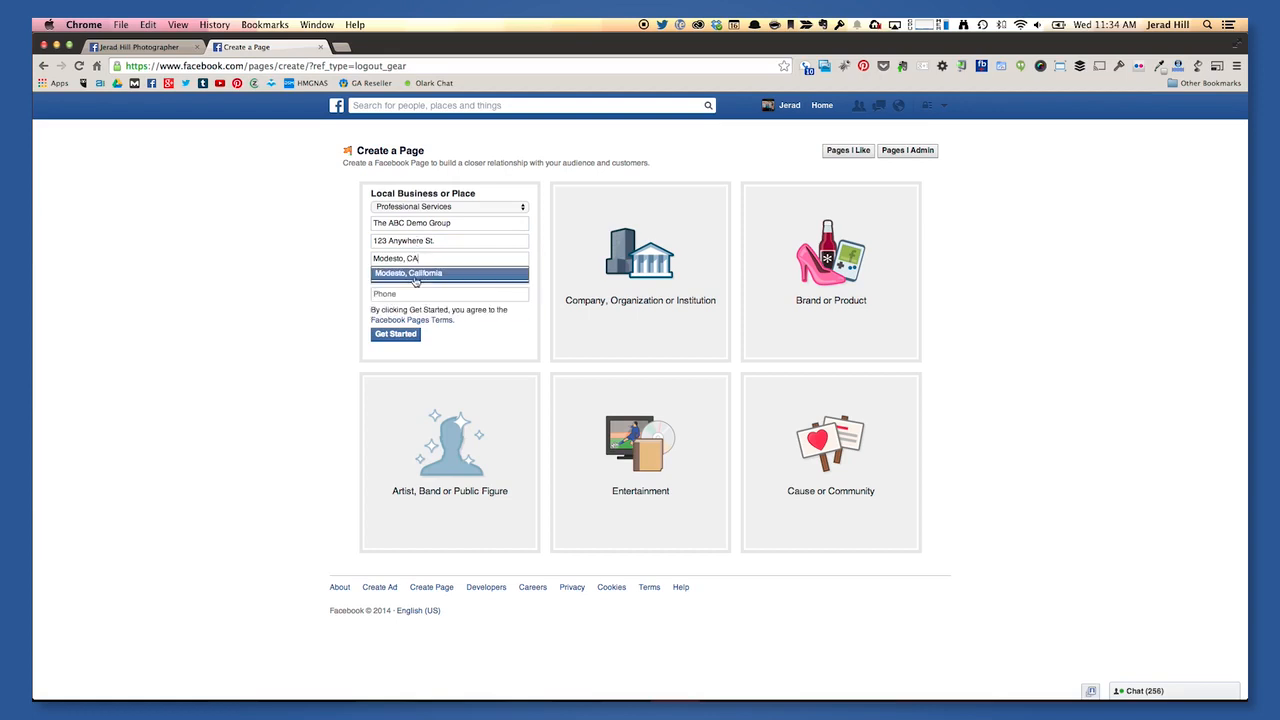
click(418, 275)
key(Tab)
text(95355)
key(Tab)
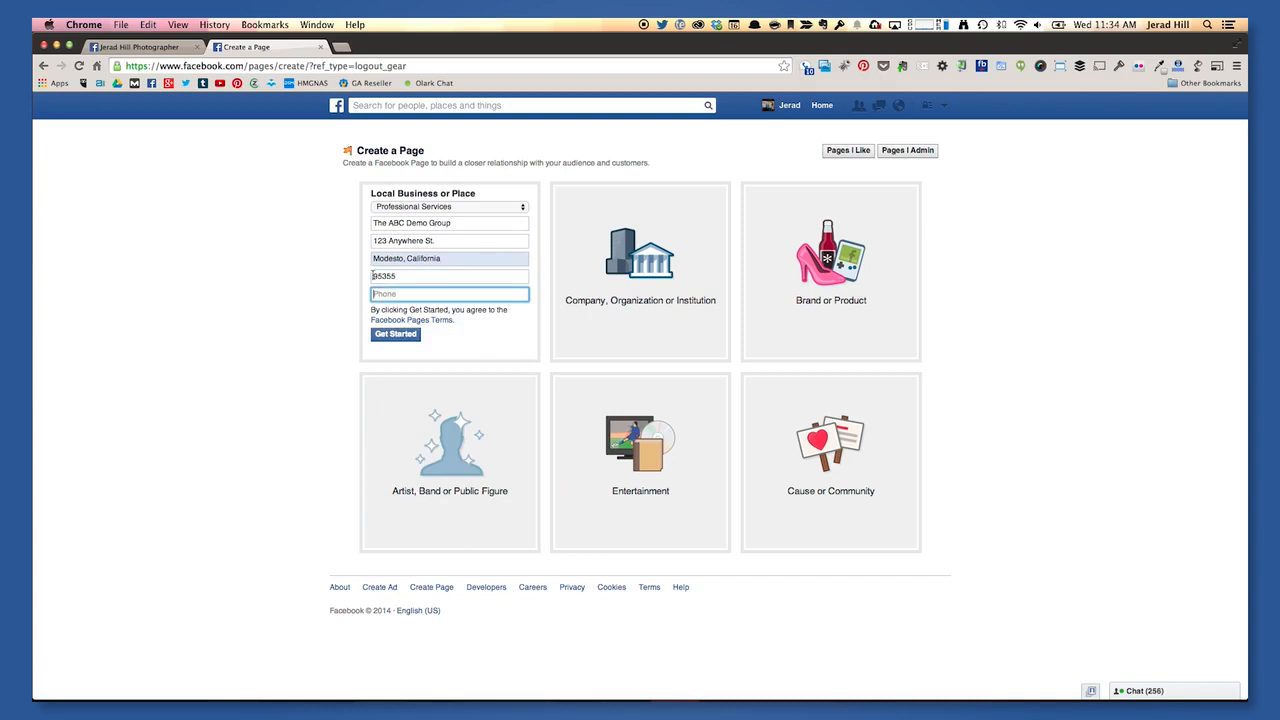
Enter a business phone number and try to submit the page details.
text(209)
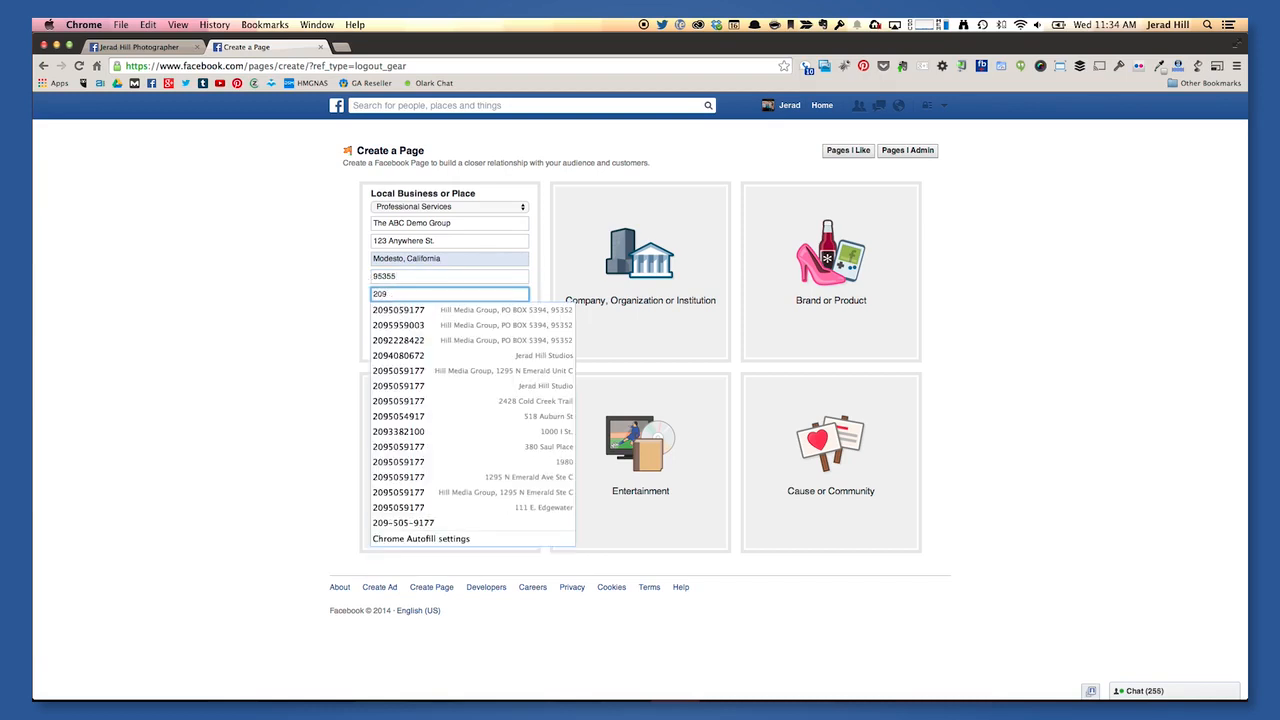
text(1234567)
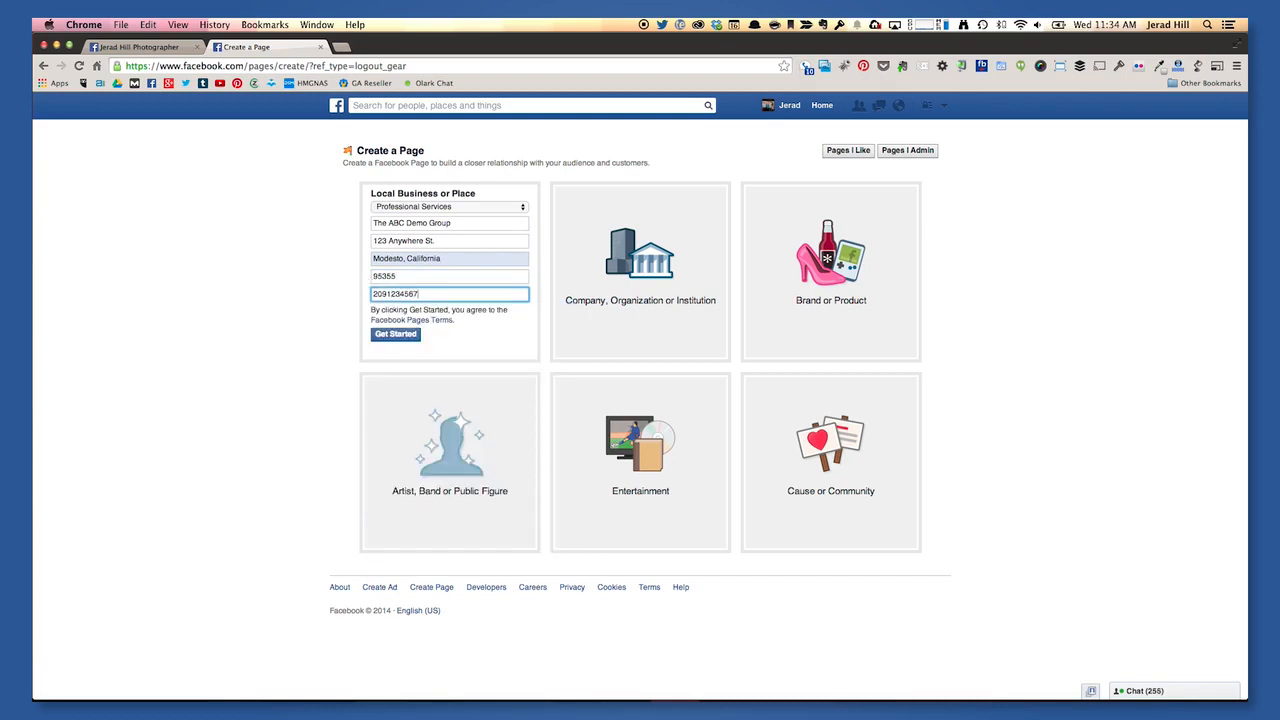
click(389, 335)
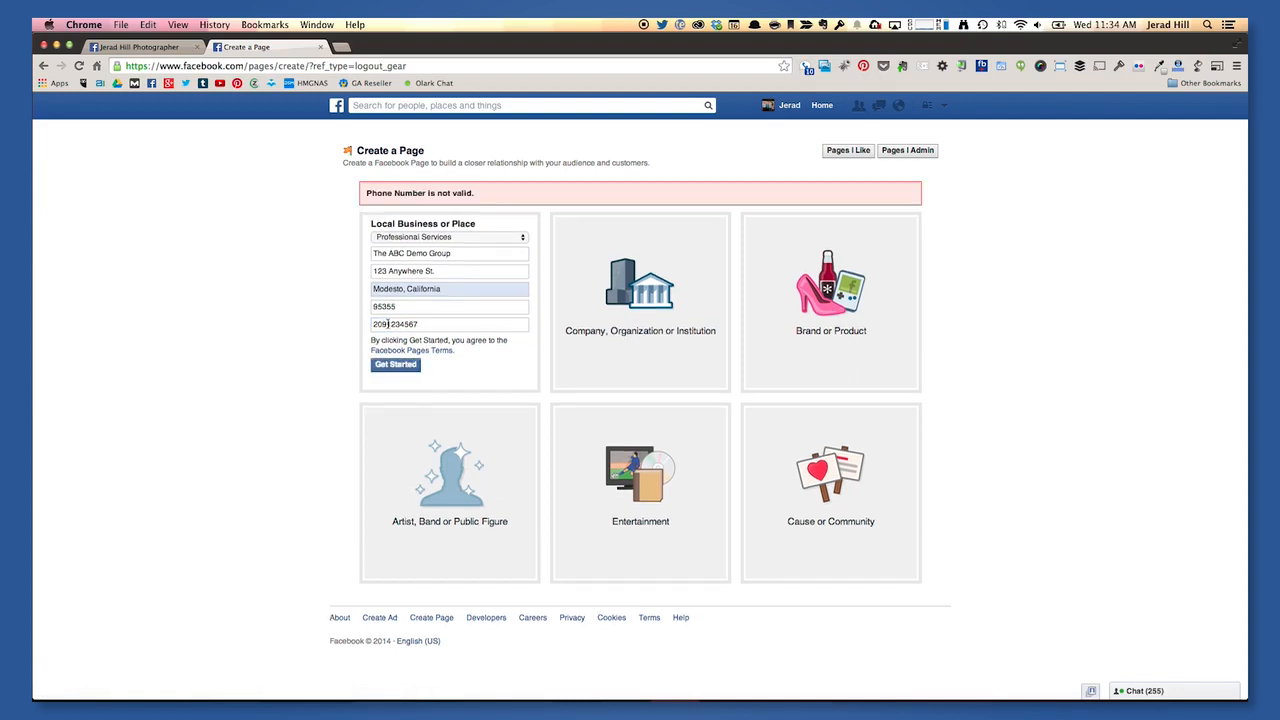
Replace the business phone number with a different one and submit the page details.
click(486, 320)
double_click(486, 320)
text(20955)
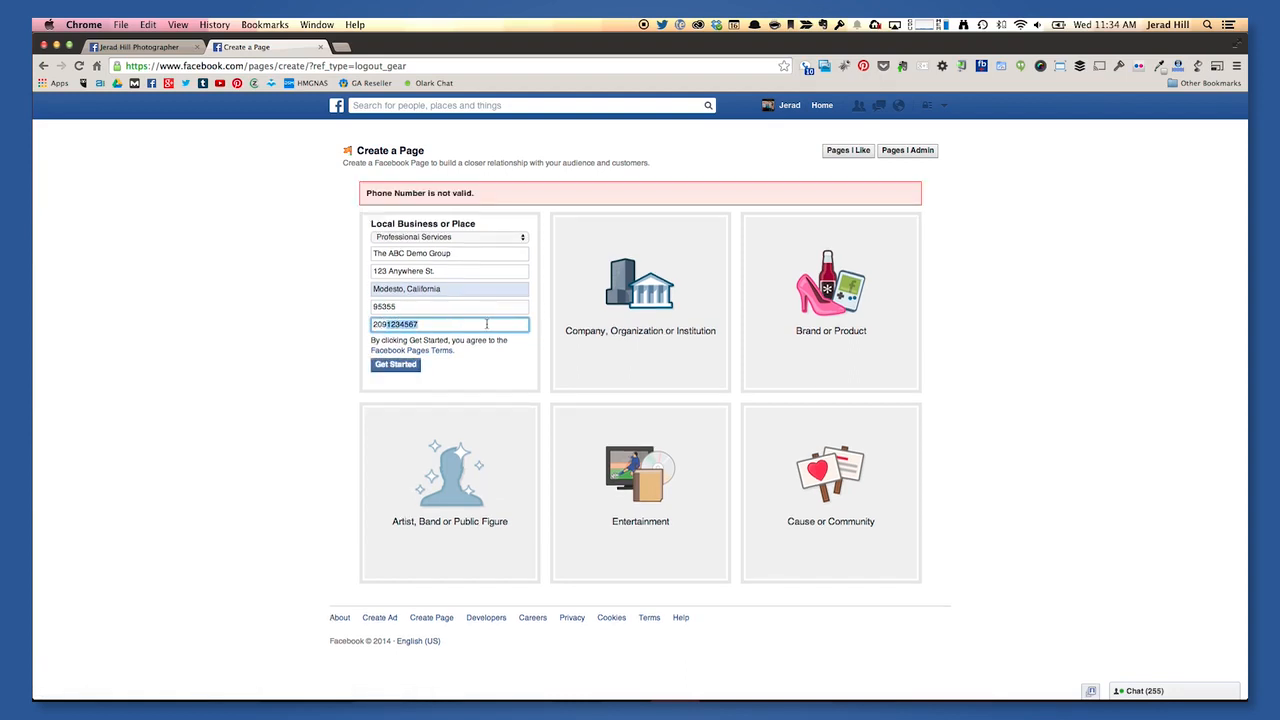
text(55555)
click(404, 365)
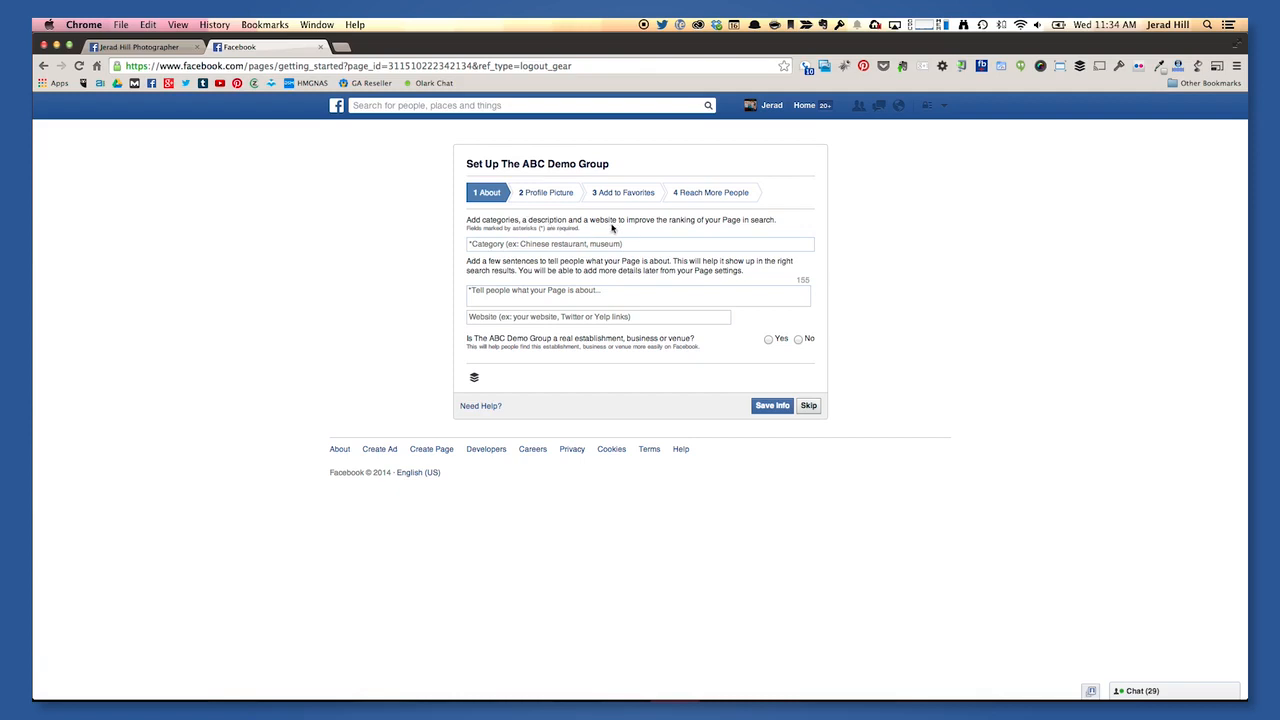
Search the page categories for "marke" and add Marketing Consultant as the page's category.
click(487, 244)
text(makre)
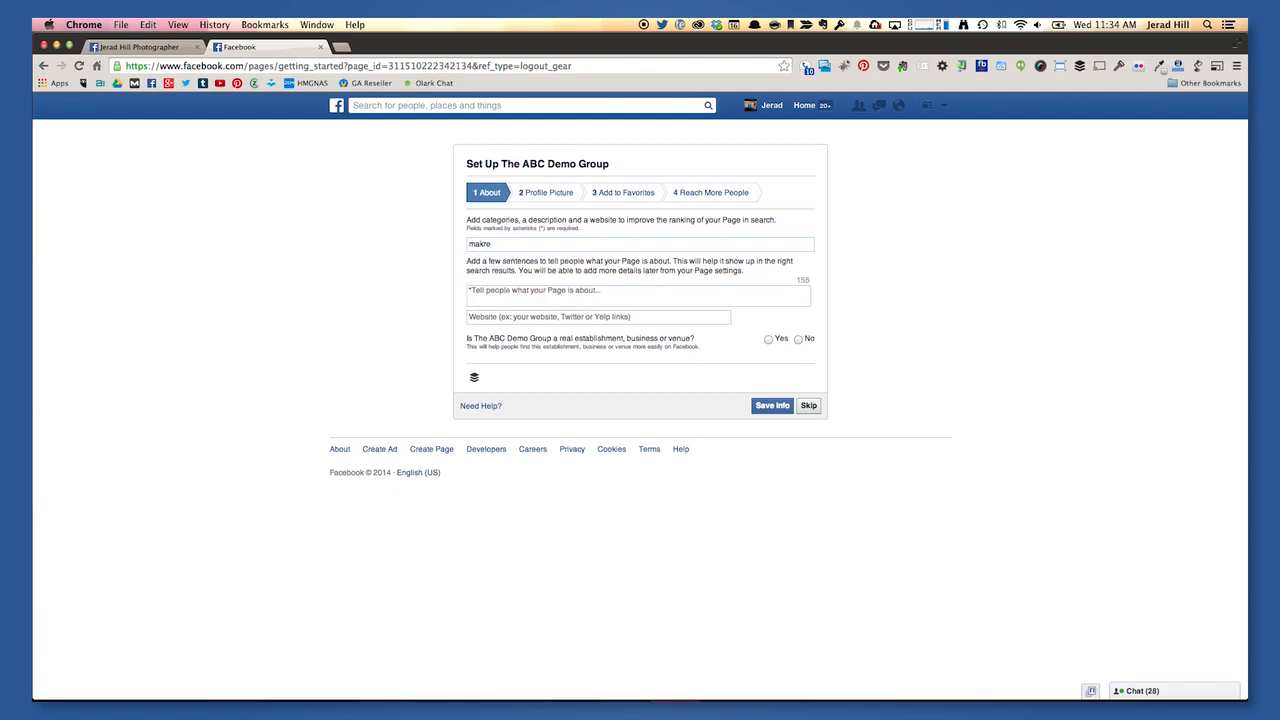
key(BackSpace)
key(BackSpace)
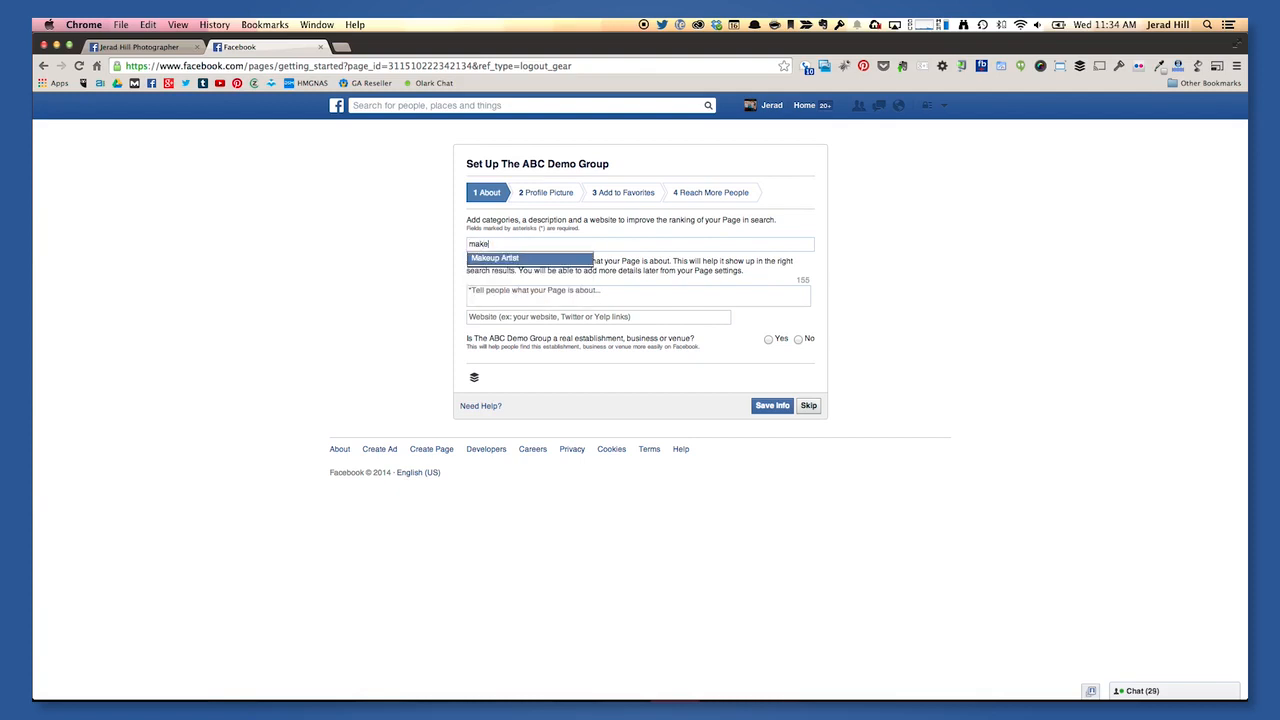
text(e)
key(BackSpace)
key(BackSpace)
text(rt)
key(BackSpace)
text(ket)
key(BackSpace)
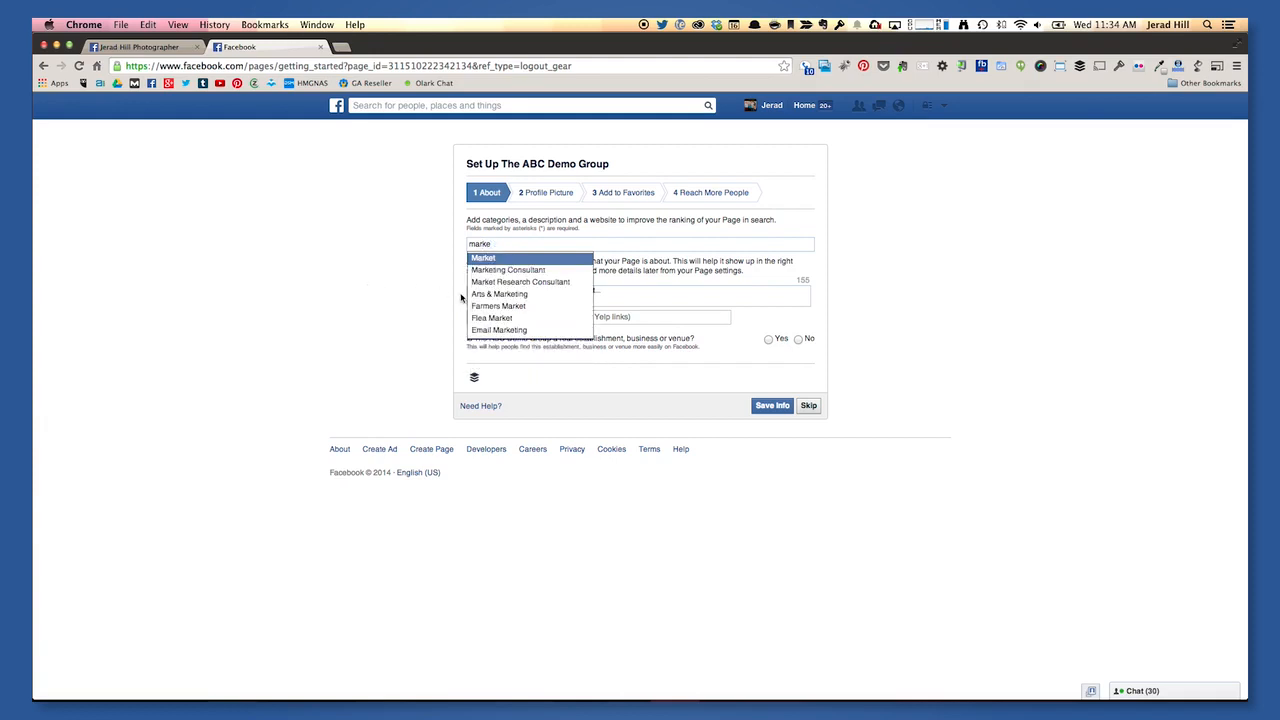
click(540, 272)
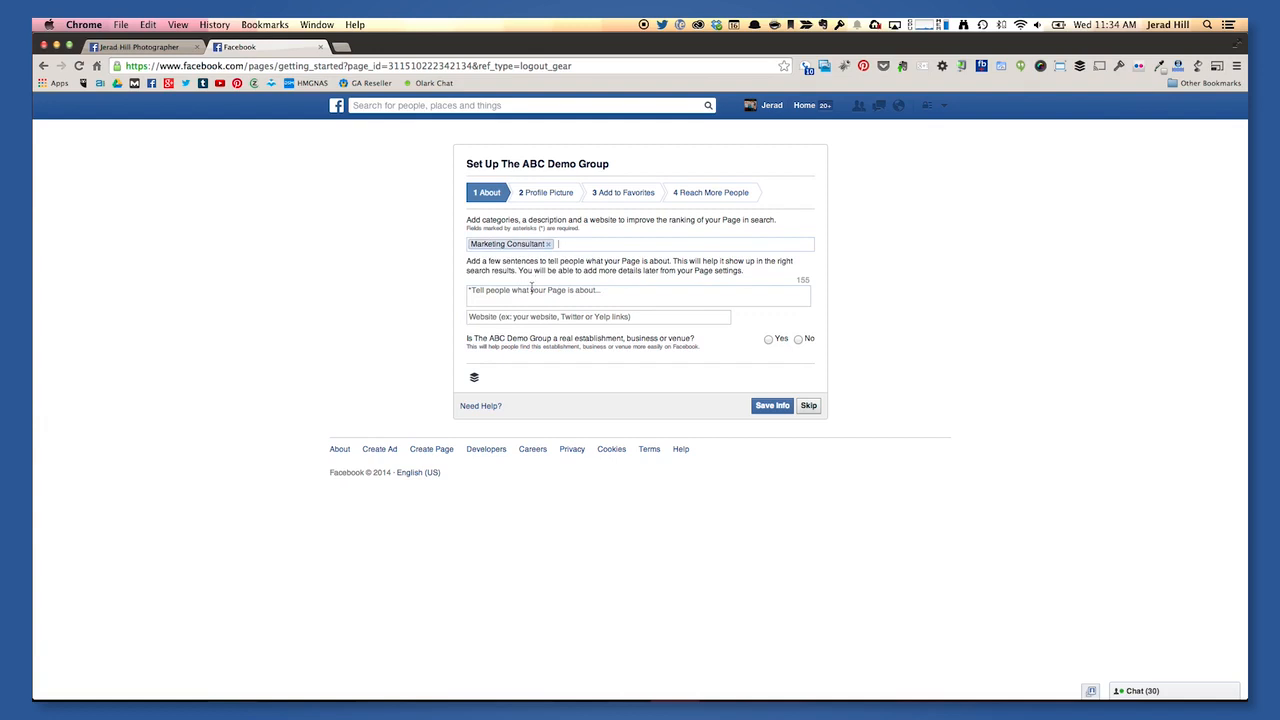
click(513, 291)
text(ABC Demo Group helps companies with their demos.)
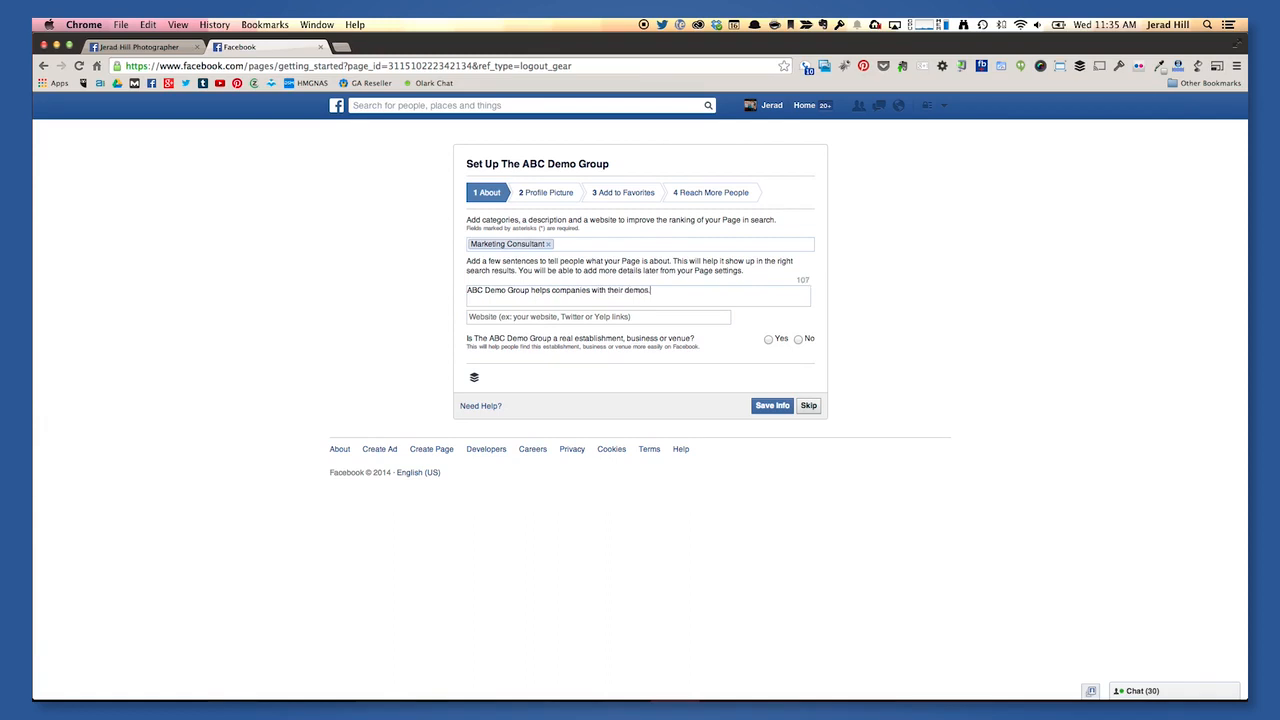
click(540, 318)
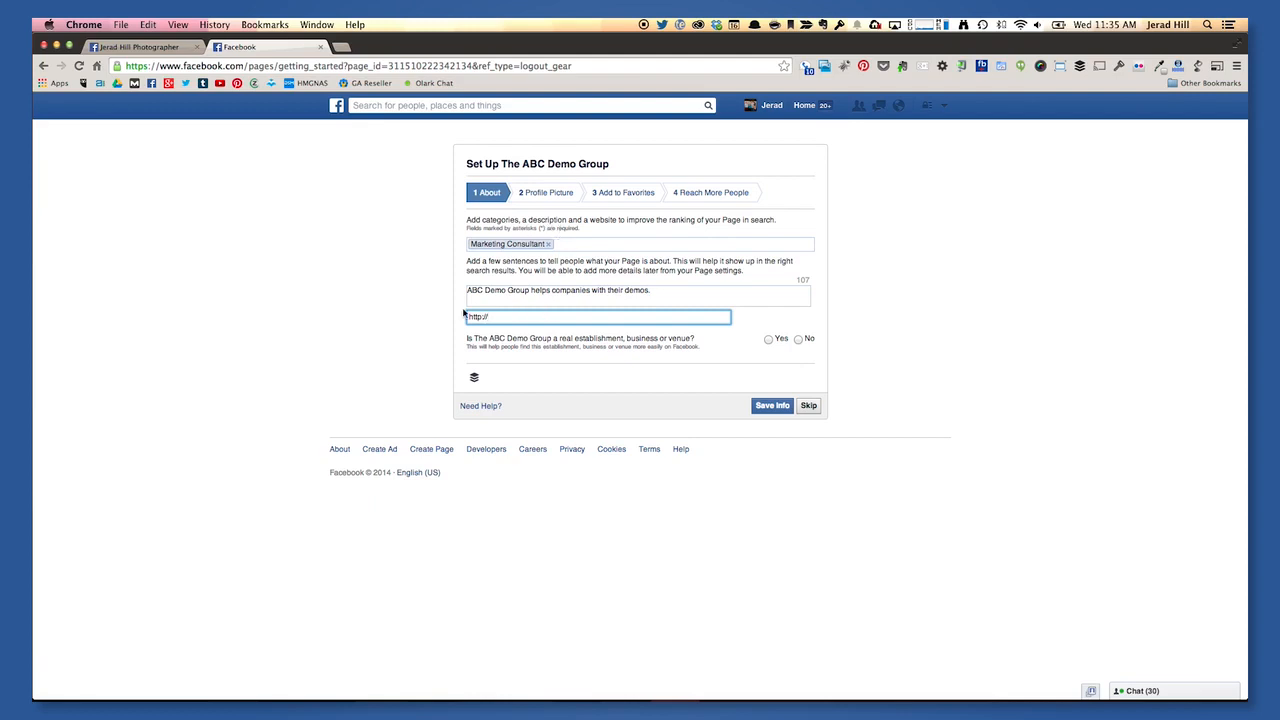
text(abcdemogroup.com)
Answer Yes to being a real establishment and to being its authorized representation, and save the About info.
click(769, 340)
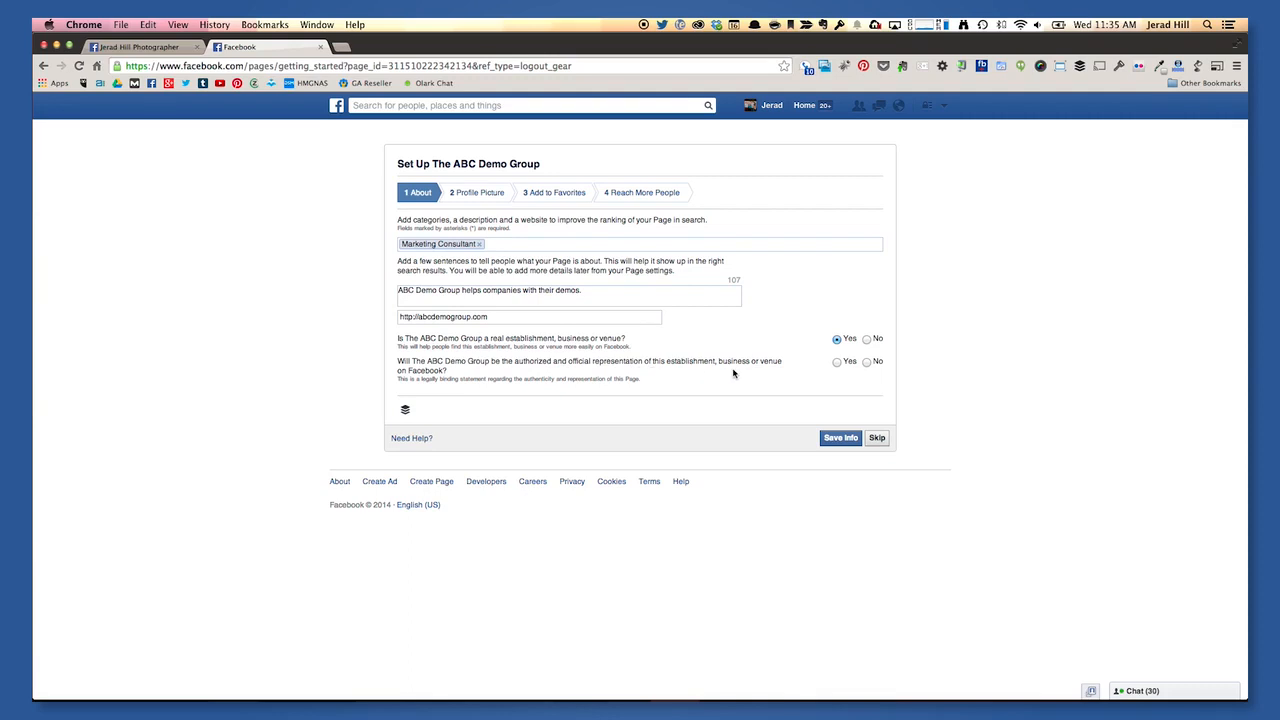
click(837, 363)
click(837, 440)
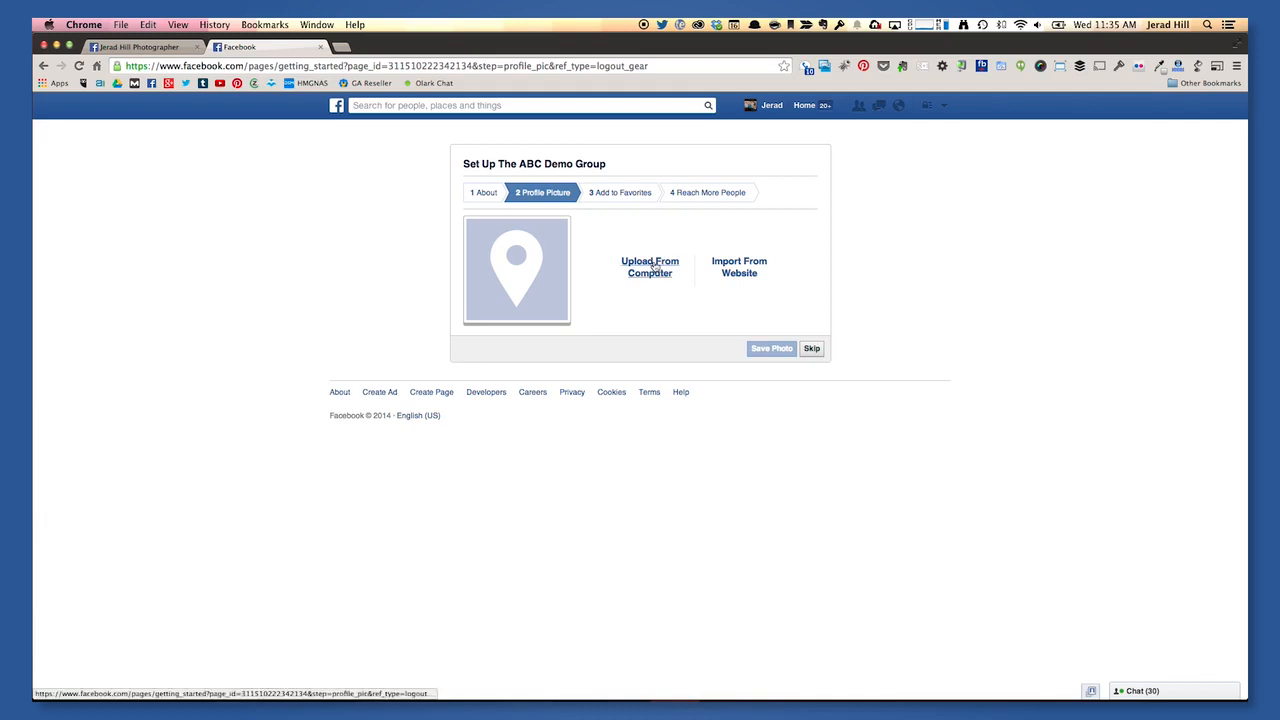
click(652, 265)
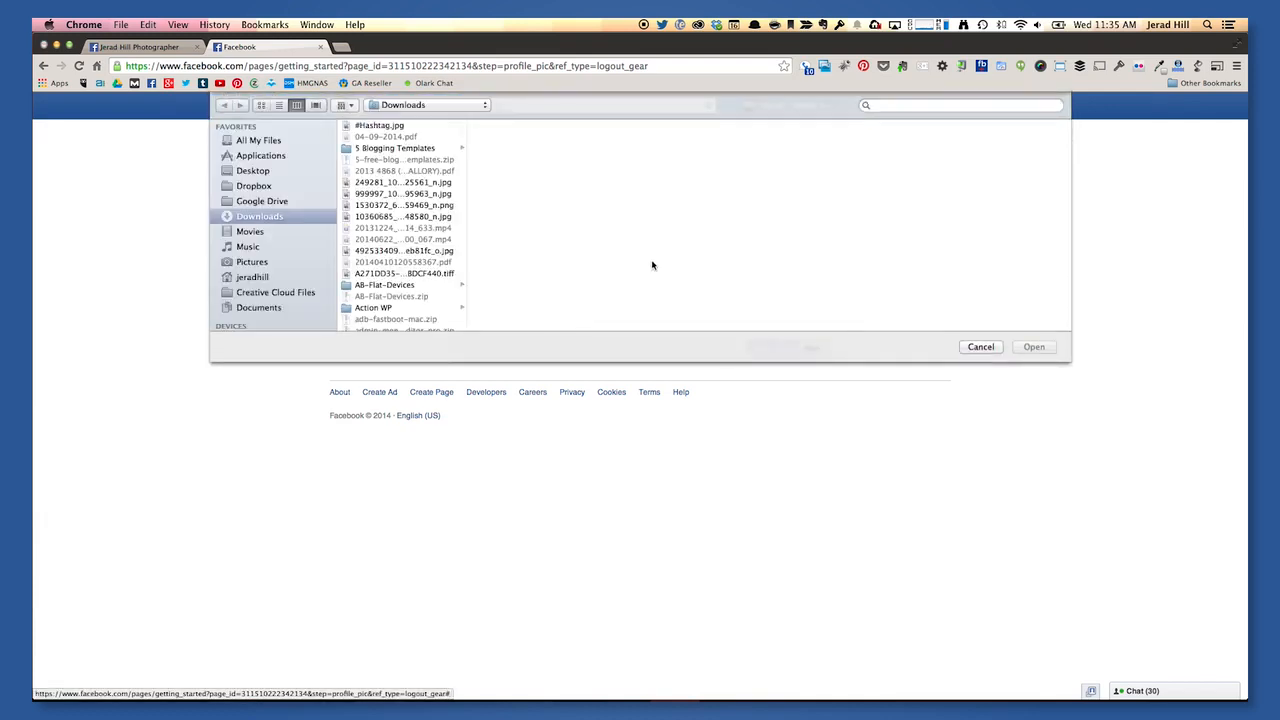
scroll(396, 214, down, 15)
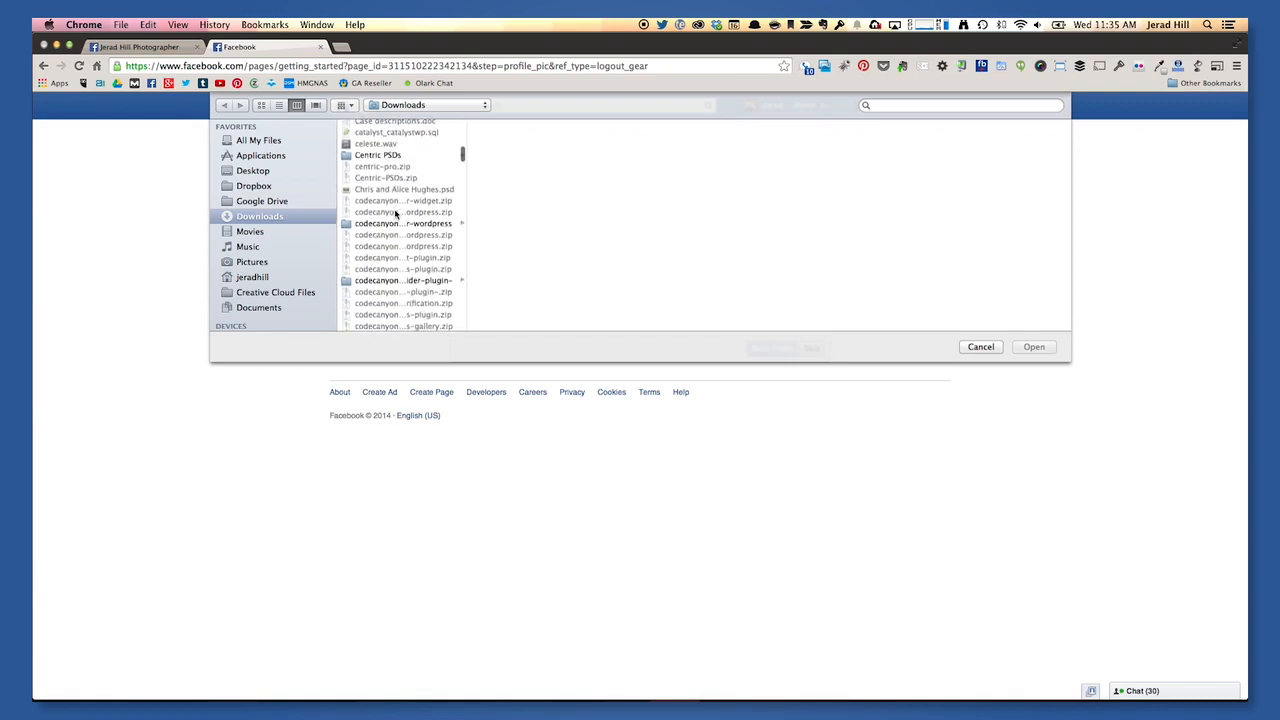
scroll(396, 214, up, 1)
scroll(395, 213, up, 2)
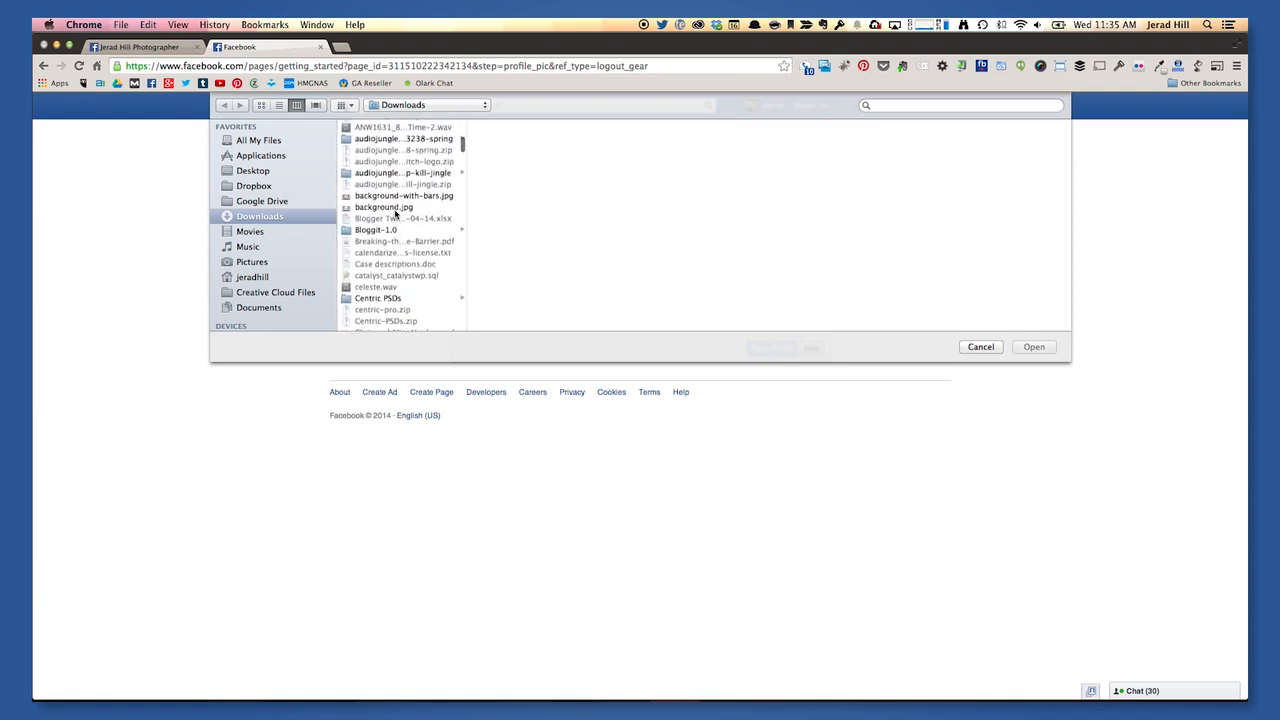
click(991, 349)
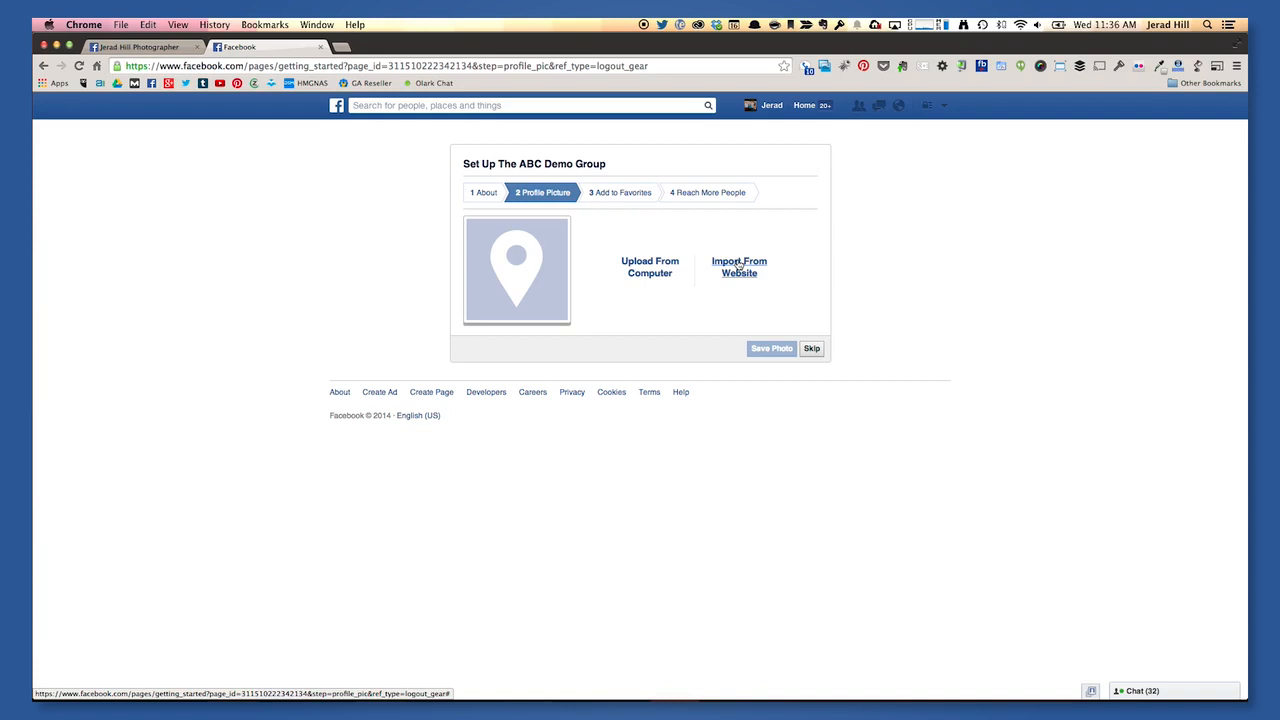
Upload doge-wow.png from the Desktop folder as the page's profile picture and continue to the favorites stage.
click(648, 264)
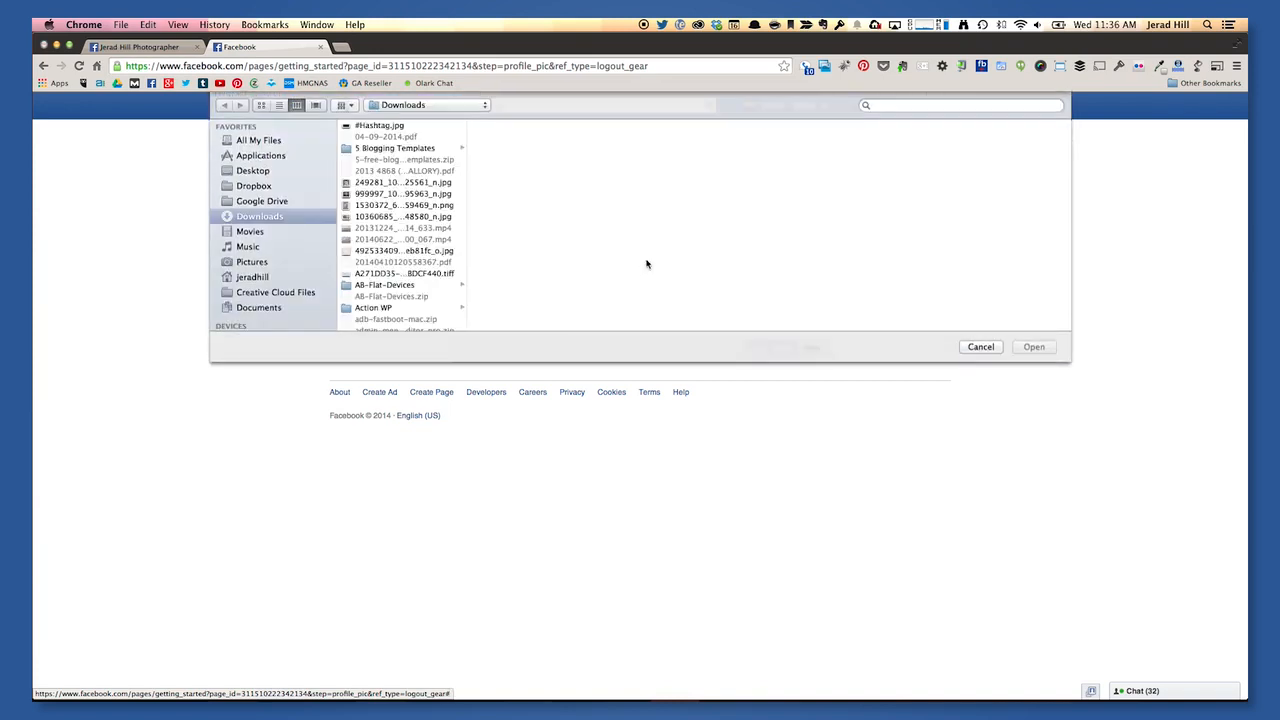
click(264, 172)
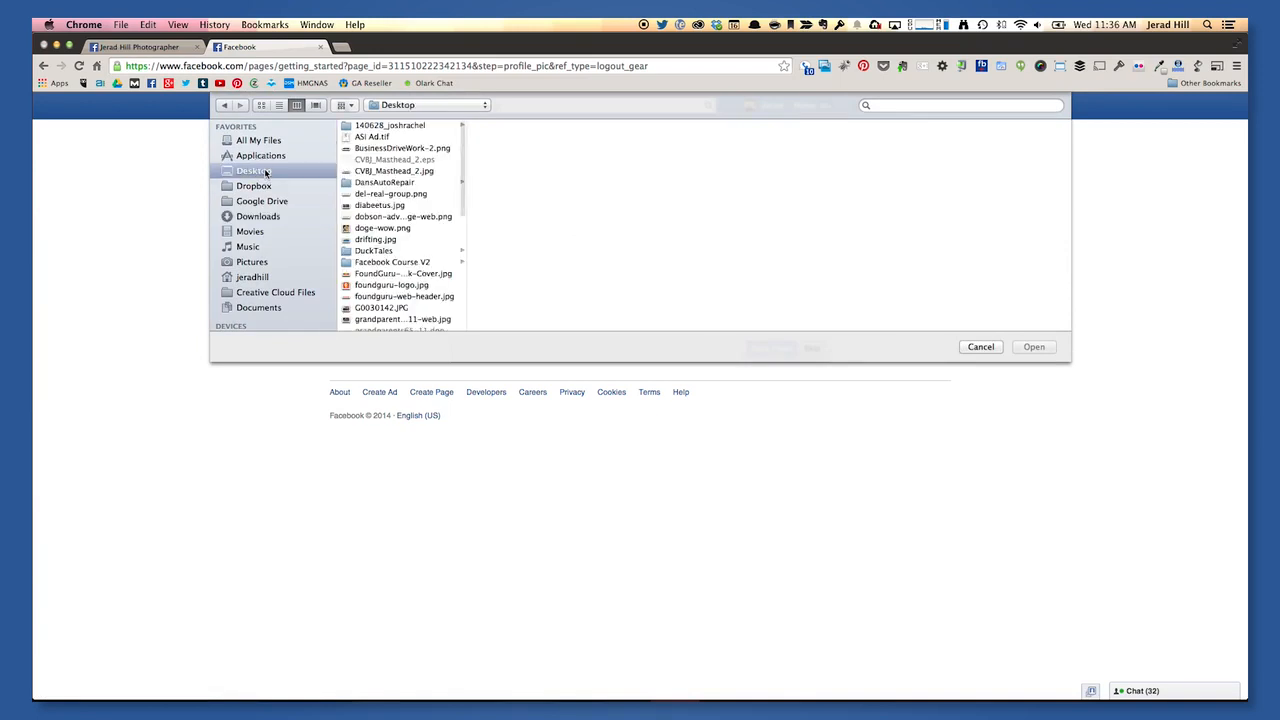
click(396, 229)
click(1034, 347)
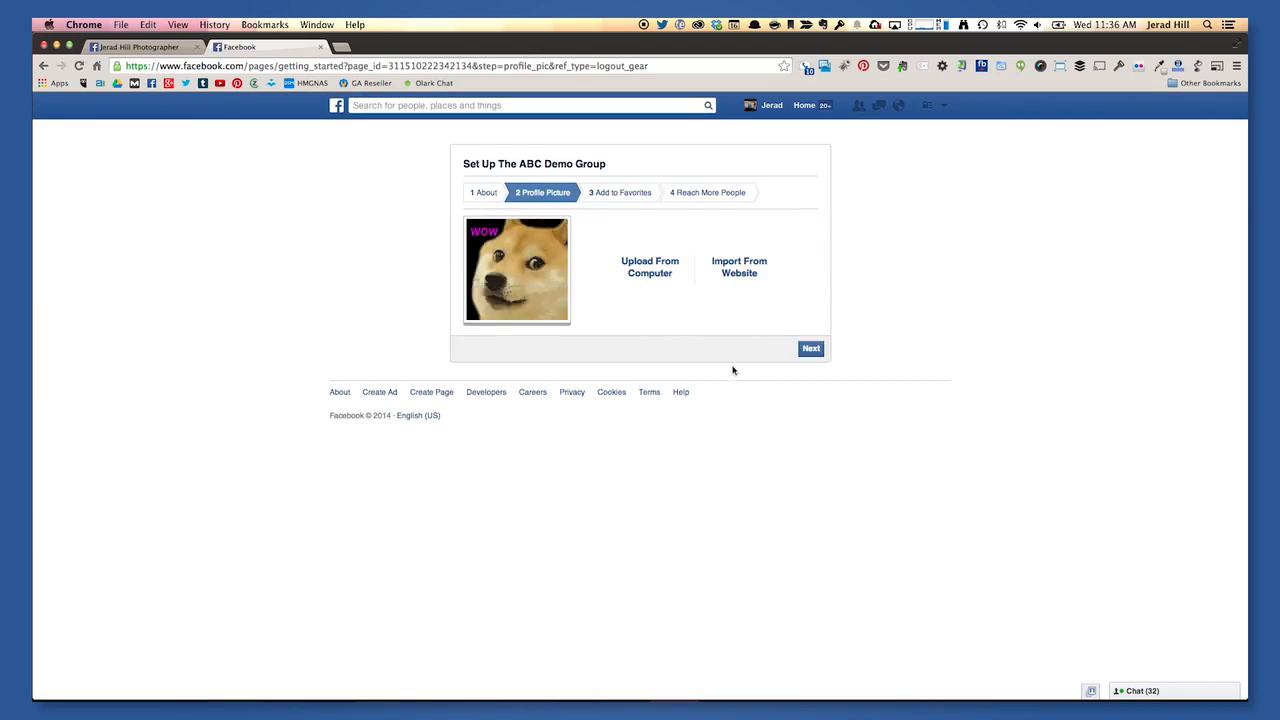
click(809, 349)
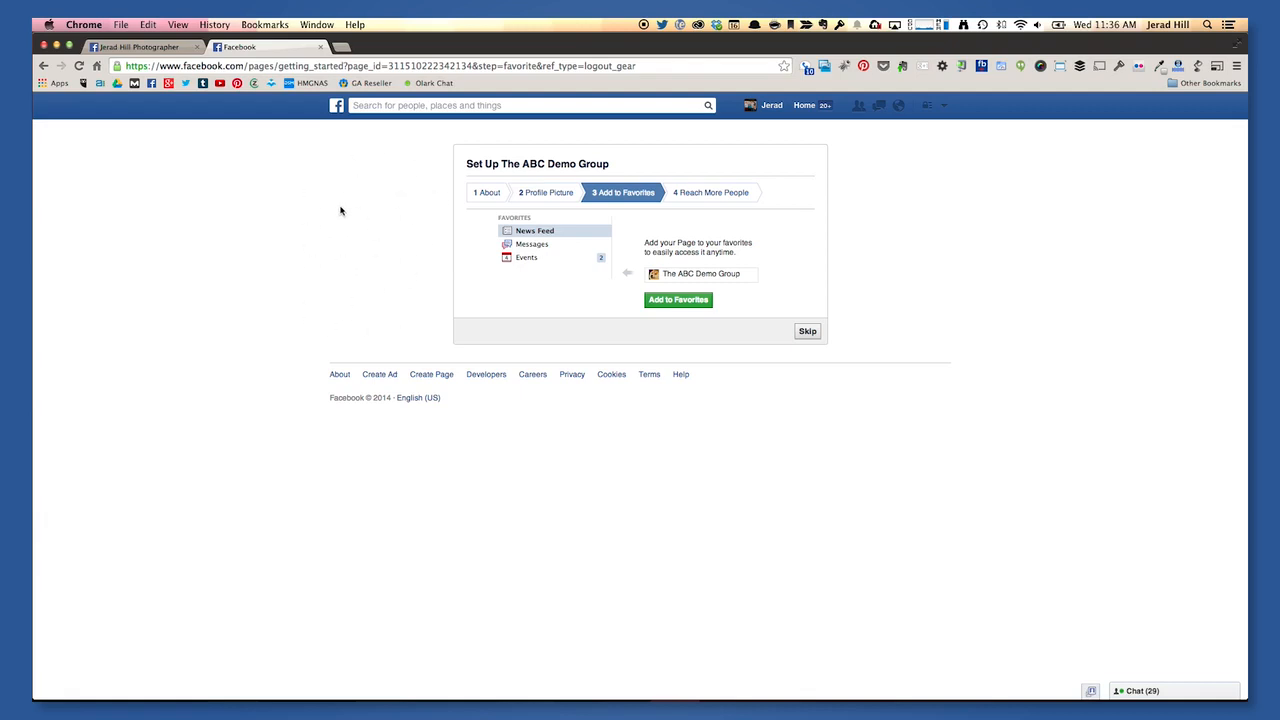
Examine the favorites list on the Facebook home feed in the other browser tab and return to the page setup.
click(162, 47)
click(336, 106)
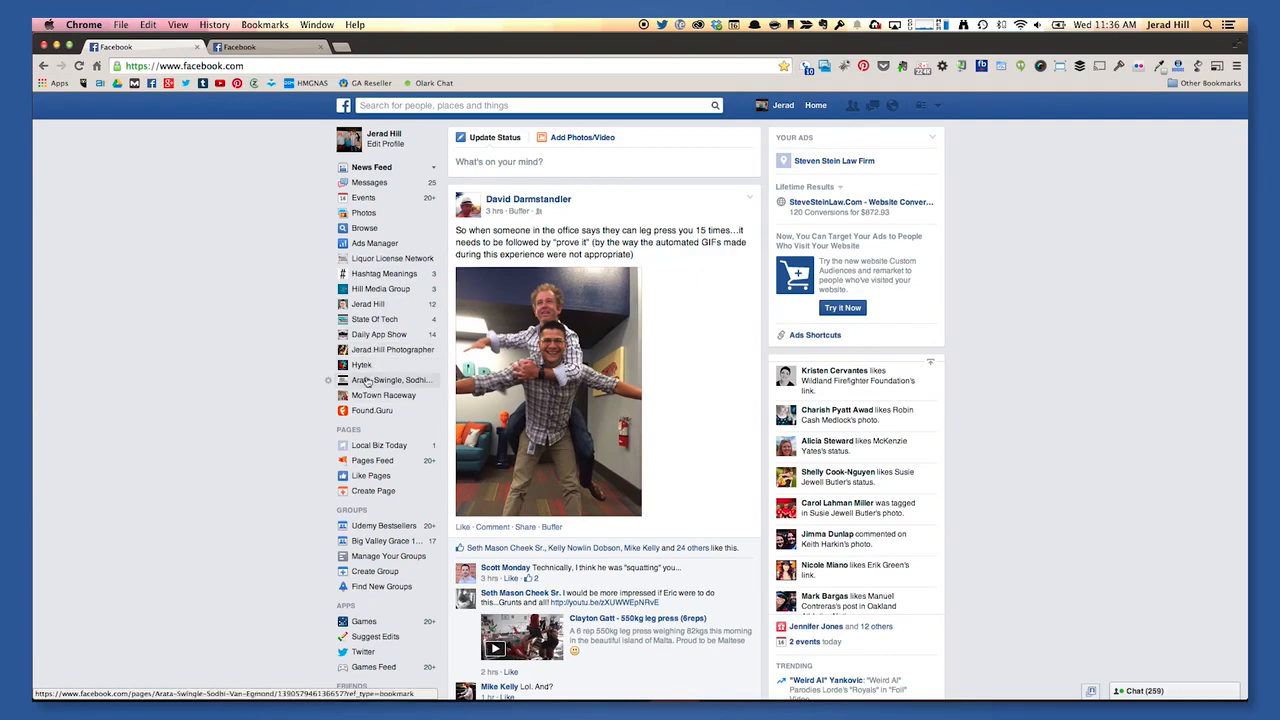
click(290, 47)
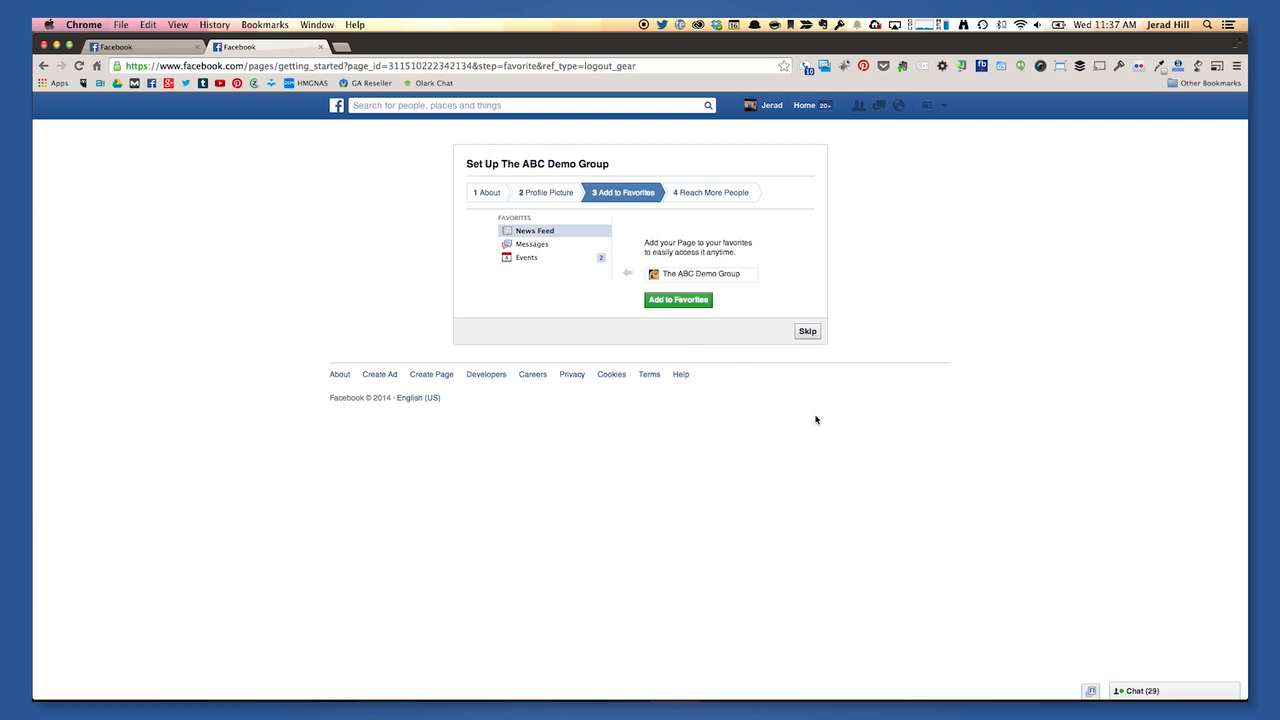
Skip adding the page to favorites and skip creating an ad to finish the page setup.
click(808, 331)
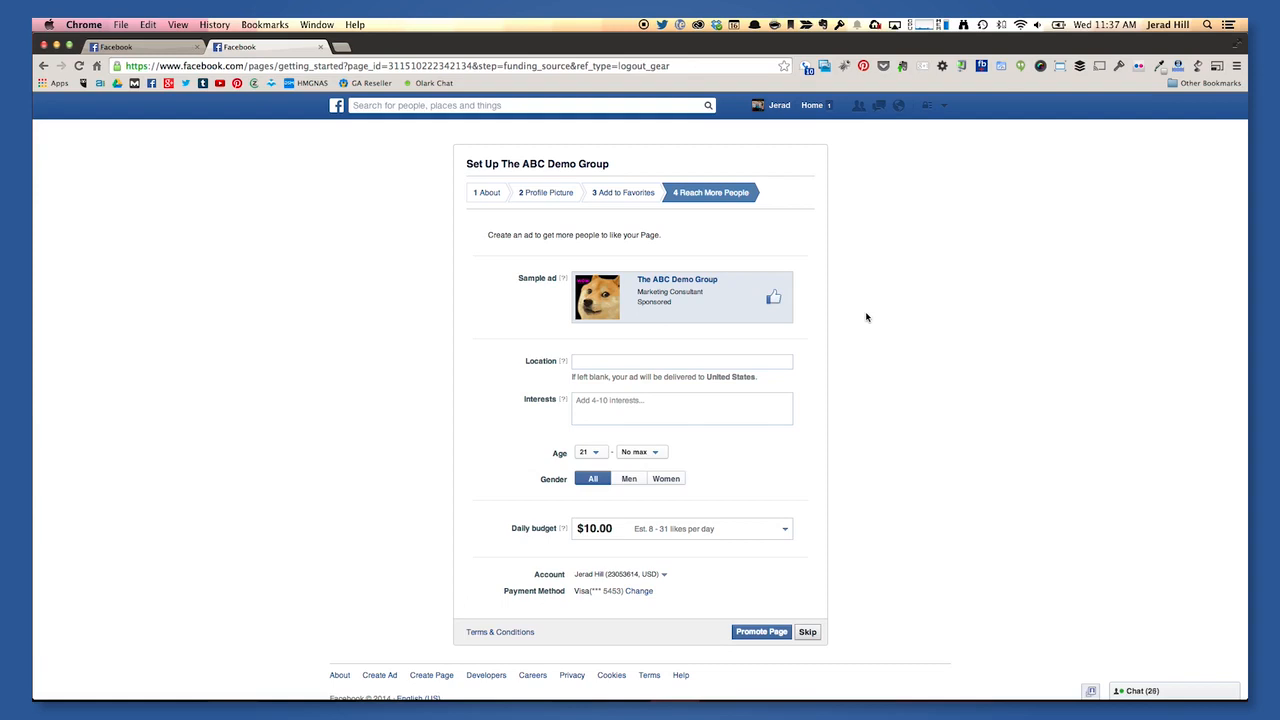
scroll(866, 317, down, 2)
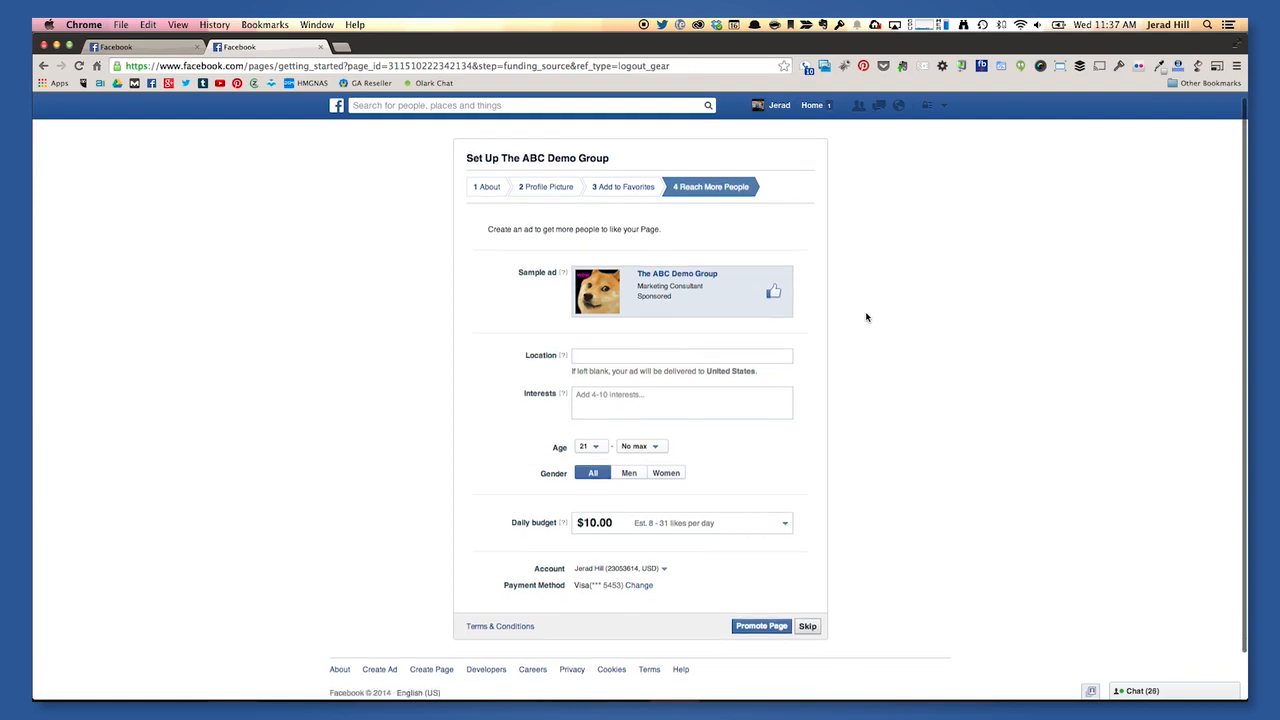
click(808, 577)
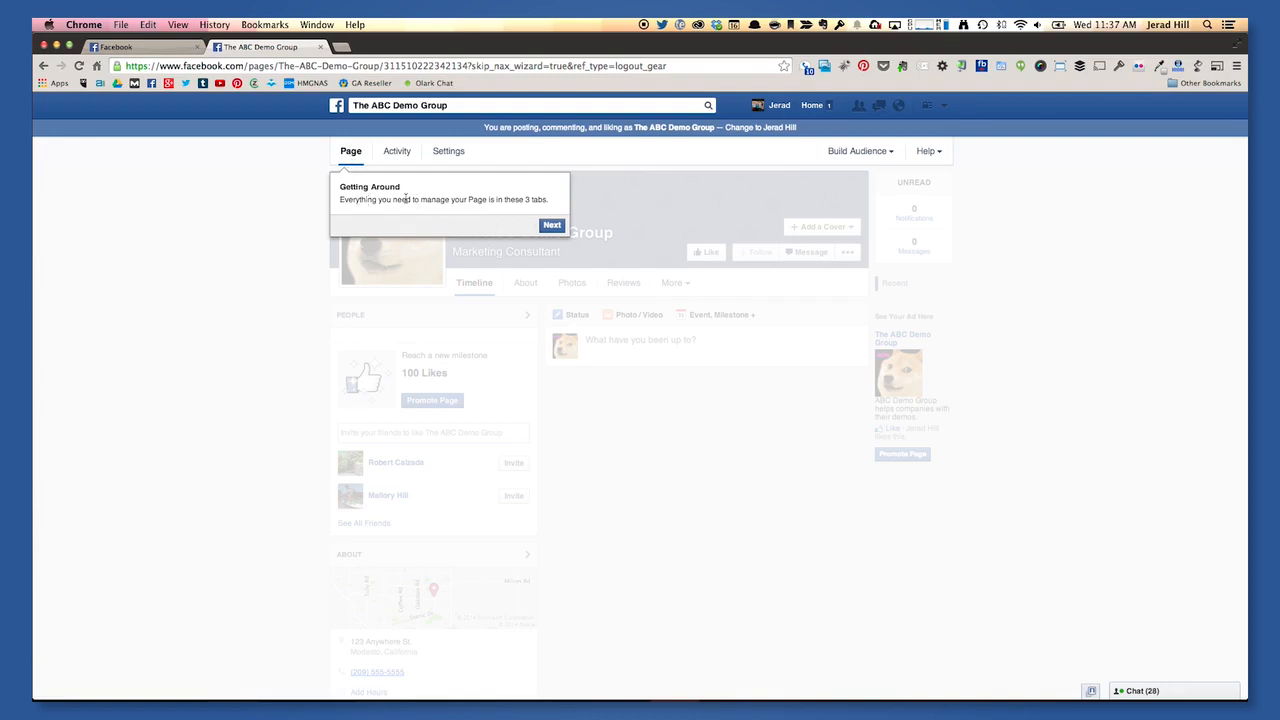
Go through the new page's introductory tour to its end, skipping the suggestion to like the page.
click(550, 225)
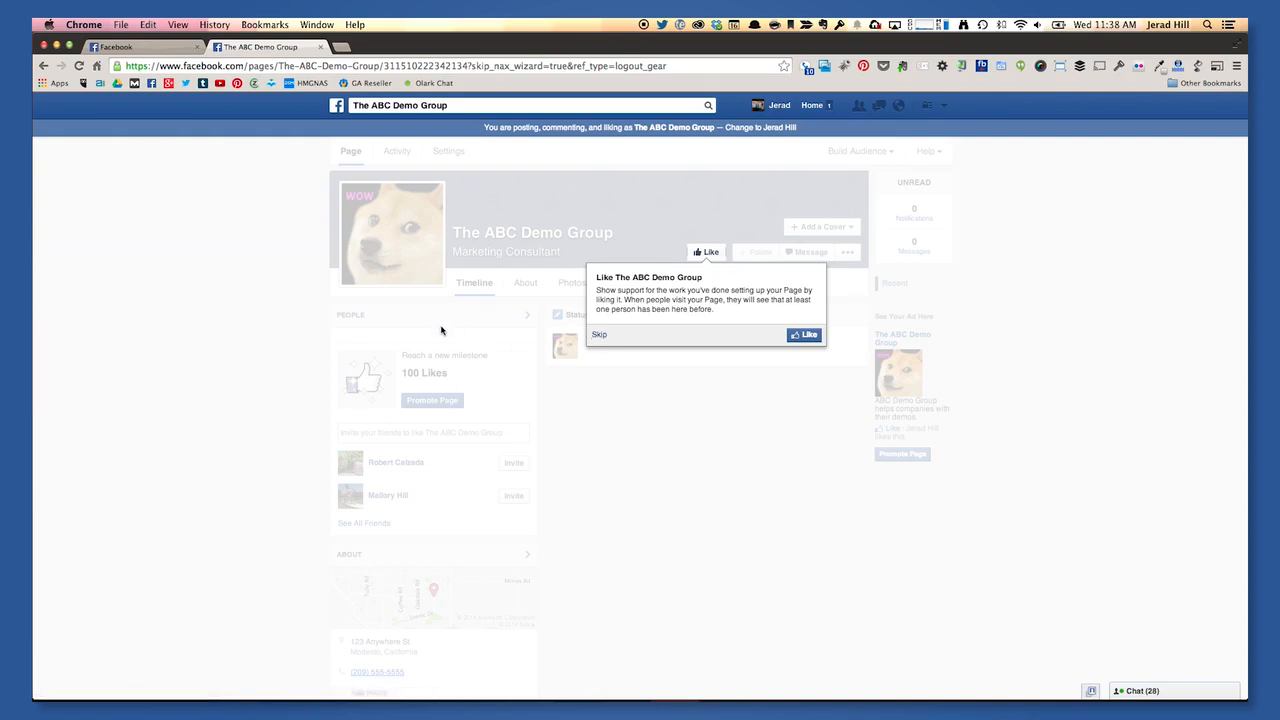
click(599, 336)
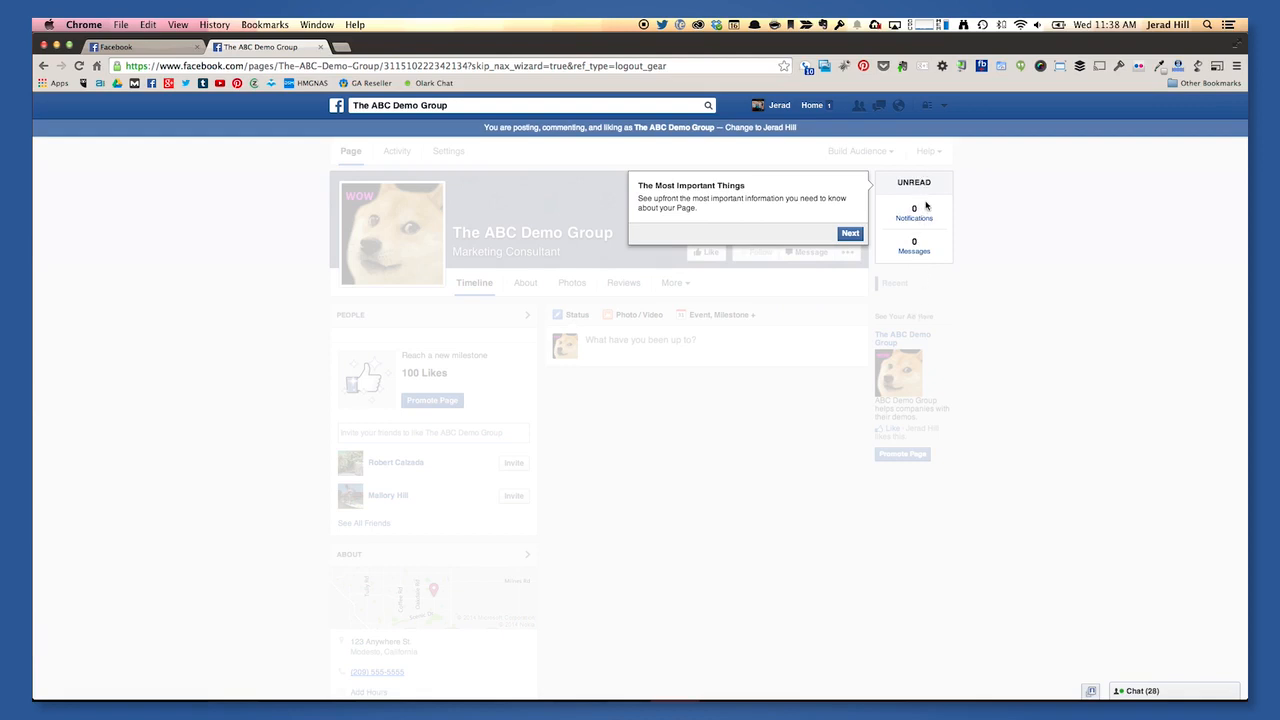
click(850, 233)
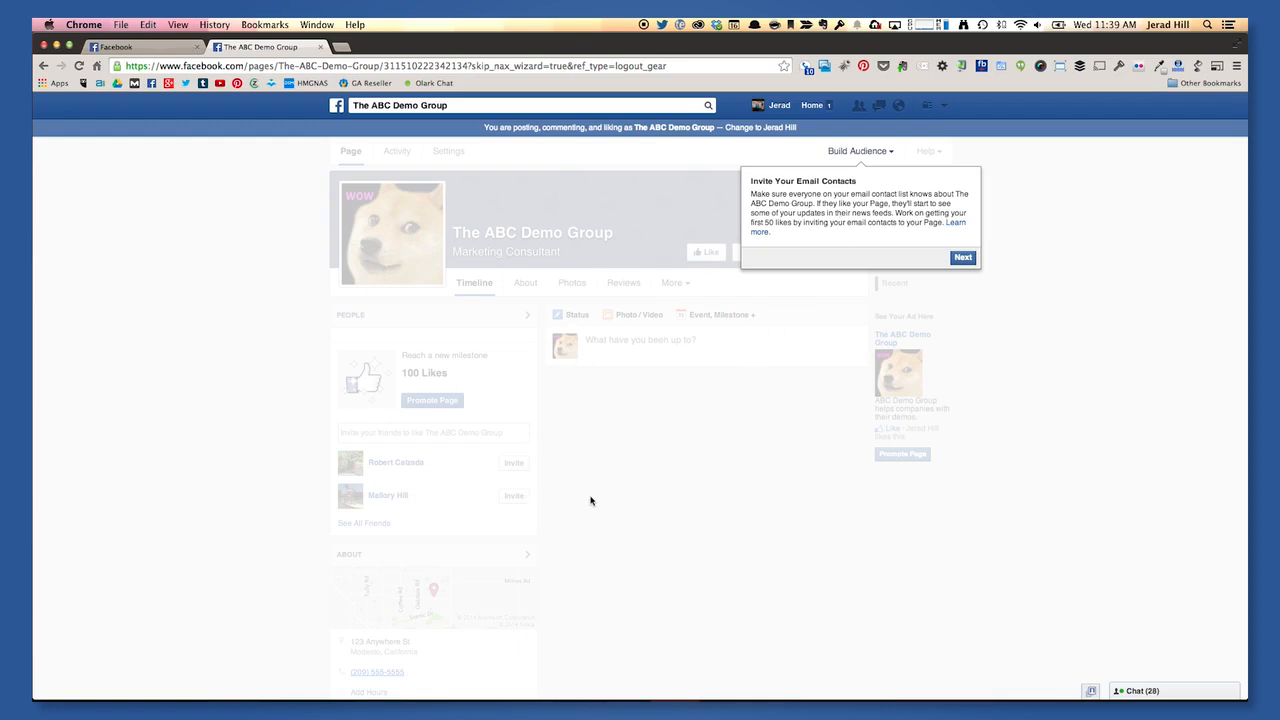
click(960, 258)
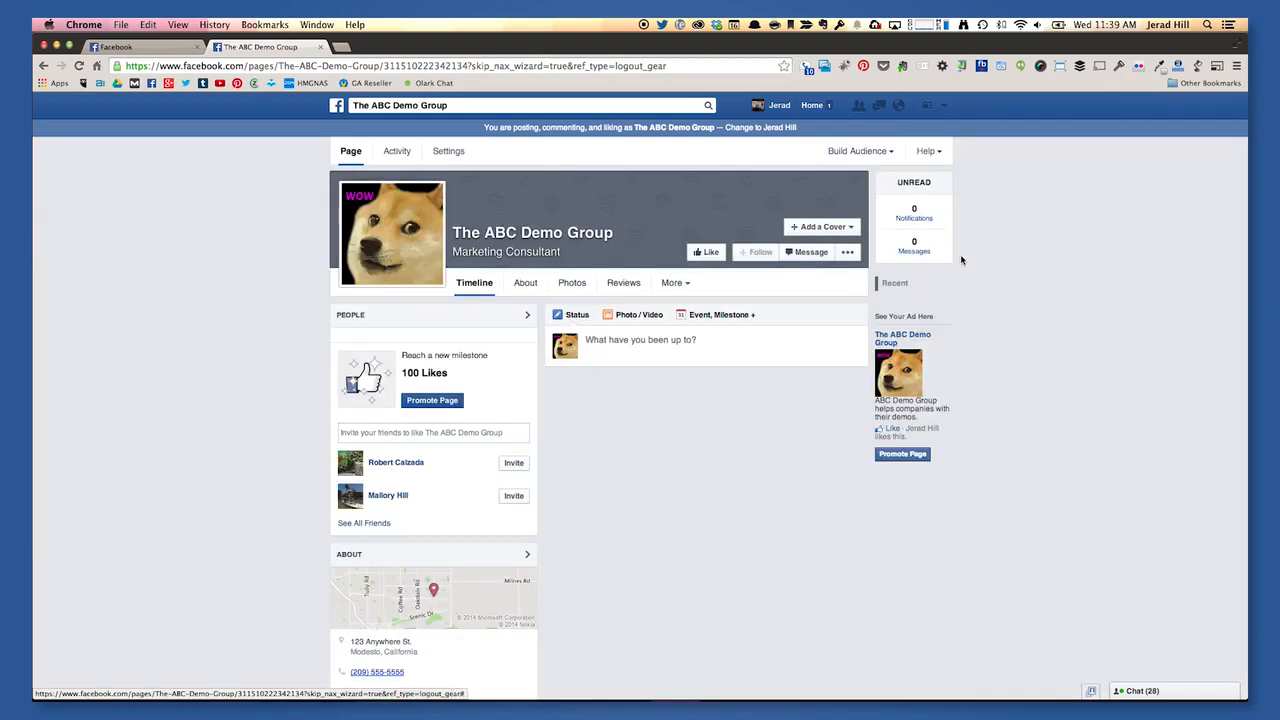
Look over the new page's People, About, Photos and Reviews sections.
scroll(1049, 323, down, 8)
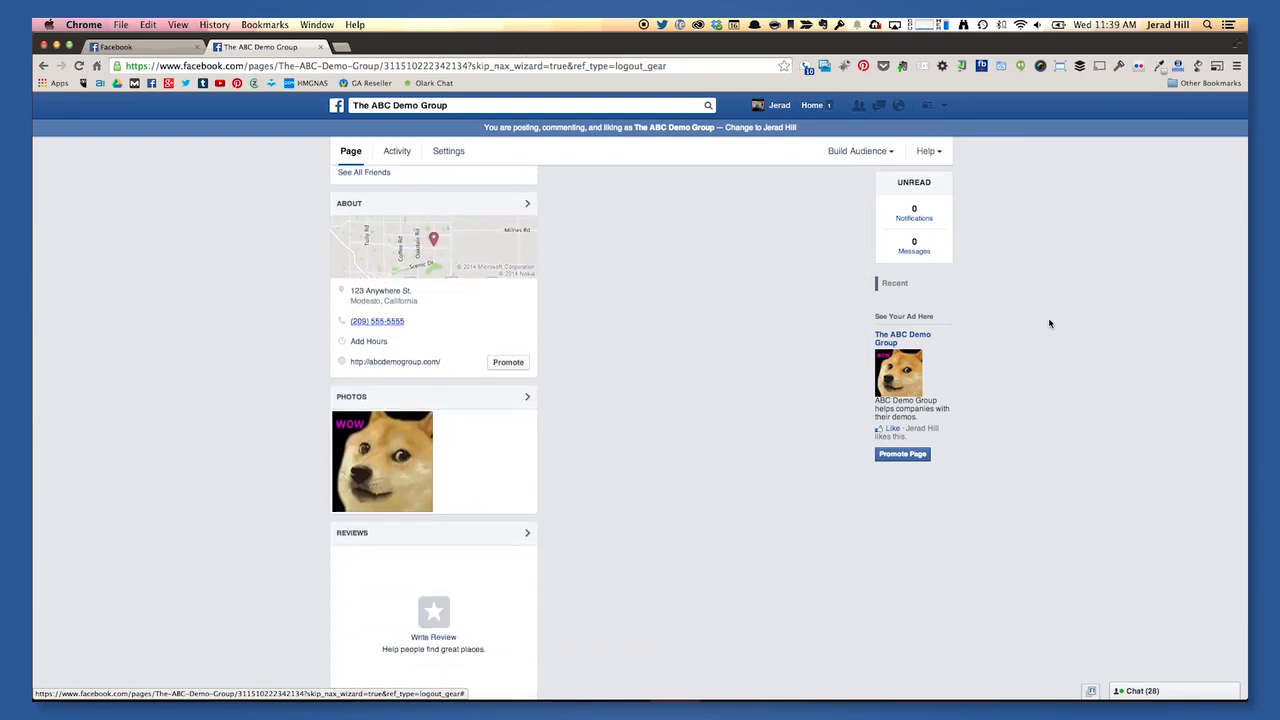
scroll(1049, 323, up, 5)
scroll(1049, 323, up, 2)
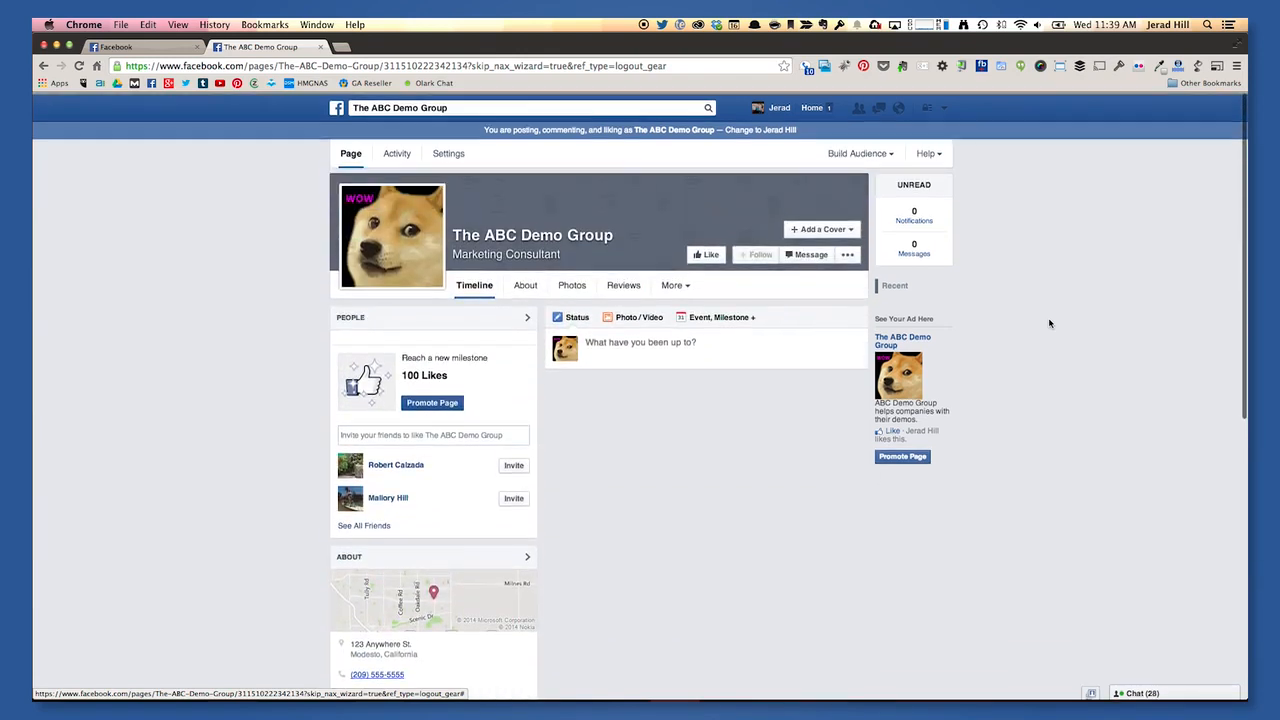